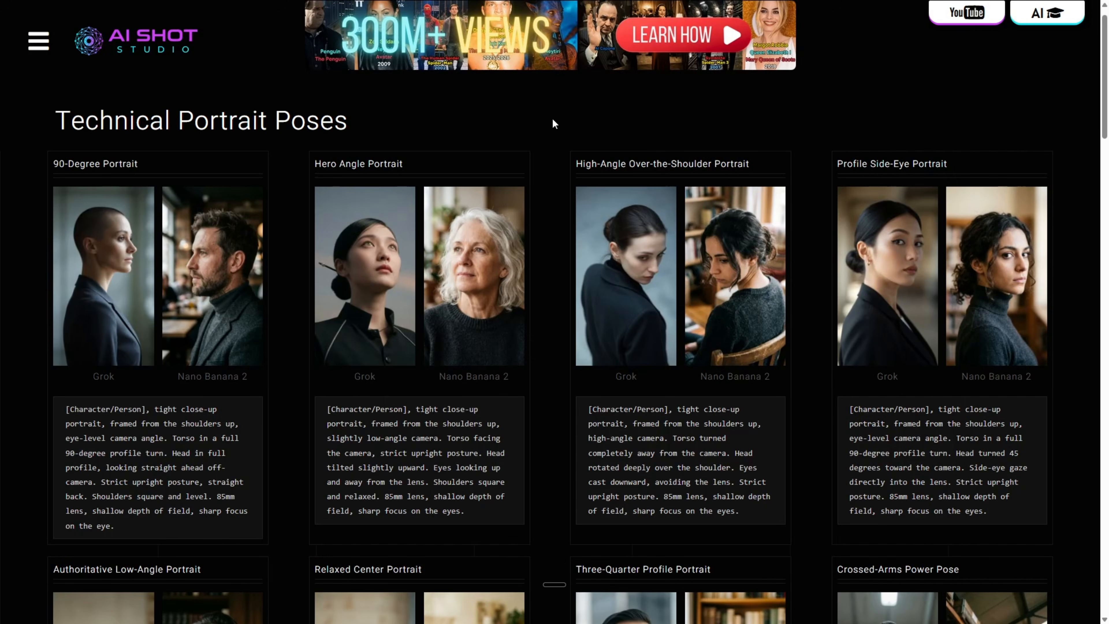
Copy the Relaxed Center Portrait prompt from the Technical Portrait Poses page and paste it into the Image Generator's prompt.
scroll(551, 124, "down", 10)
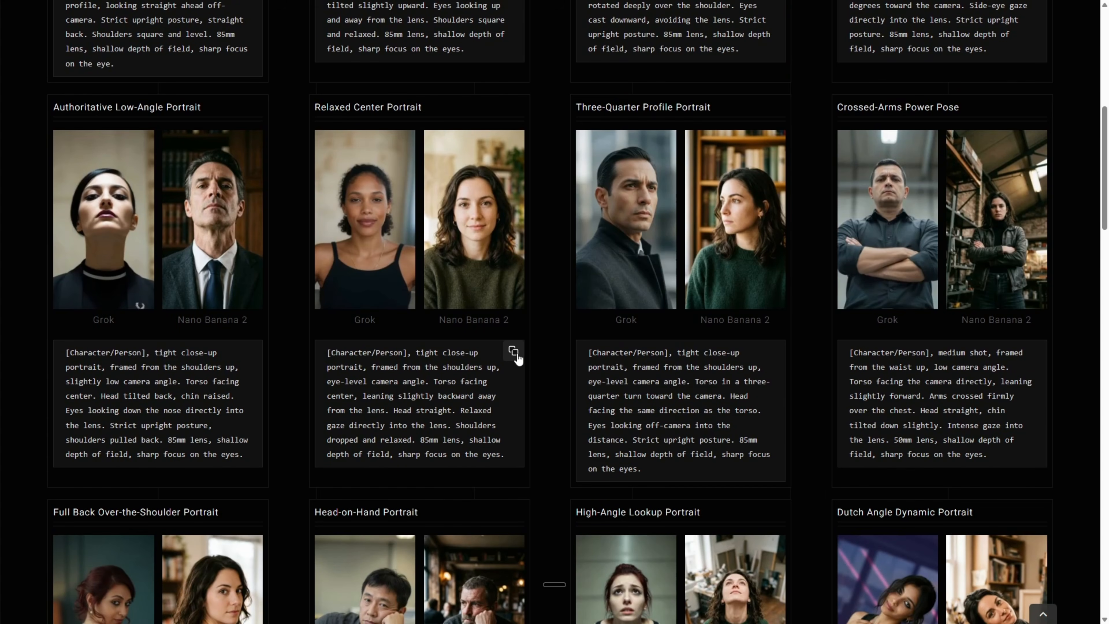
left_click(514, 353)
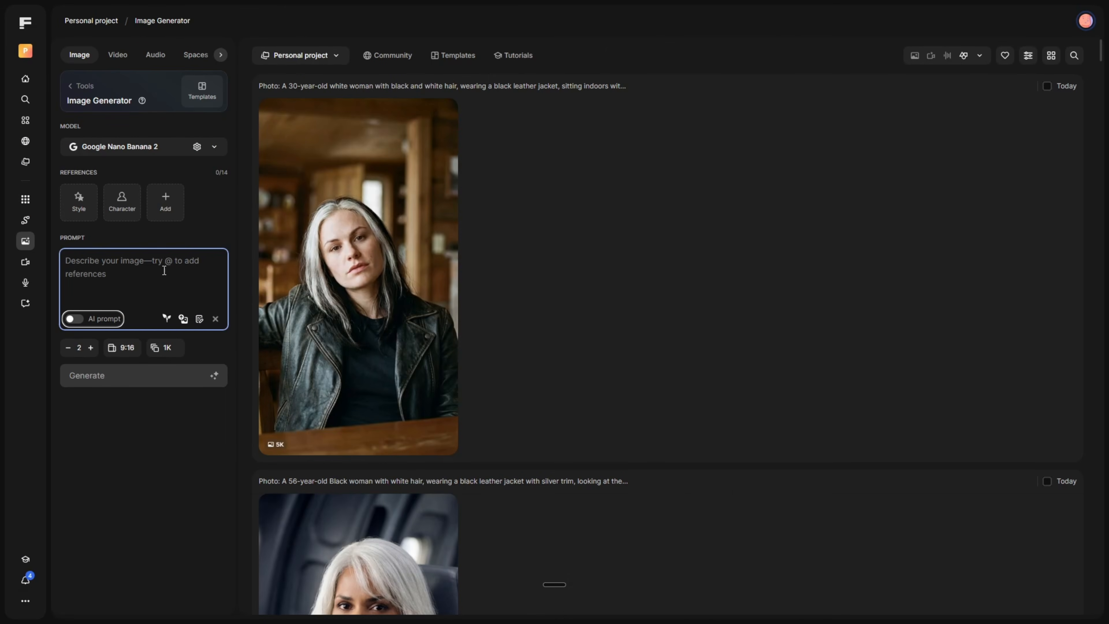
left_click(135, 269)
key("ctrl+v")
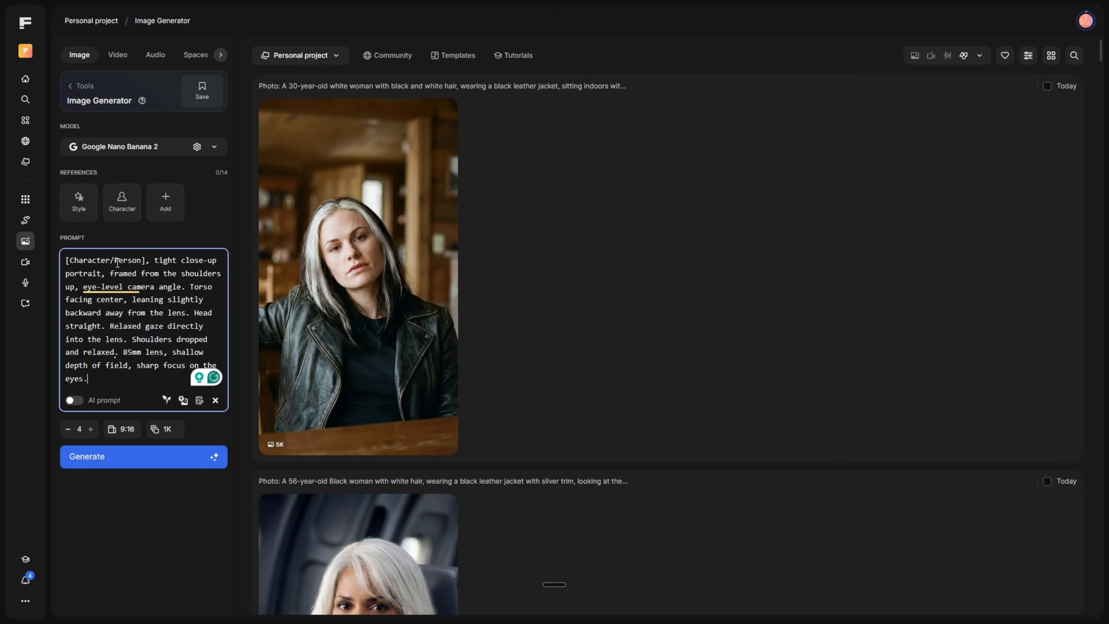
Replace the [Character/Person] placeholder with "Tony Stark from movie Iron Man, 2008" and generate four 9:16 images with Google Nano Banana 2.
left_click_drag(145, 261, 66, 260)
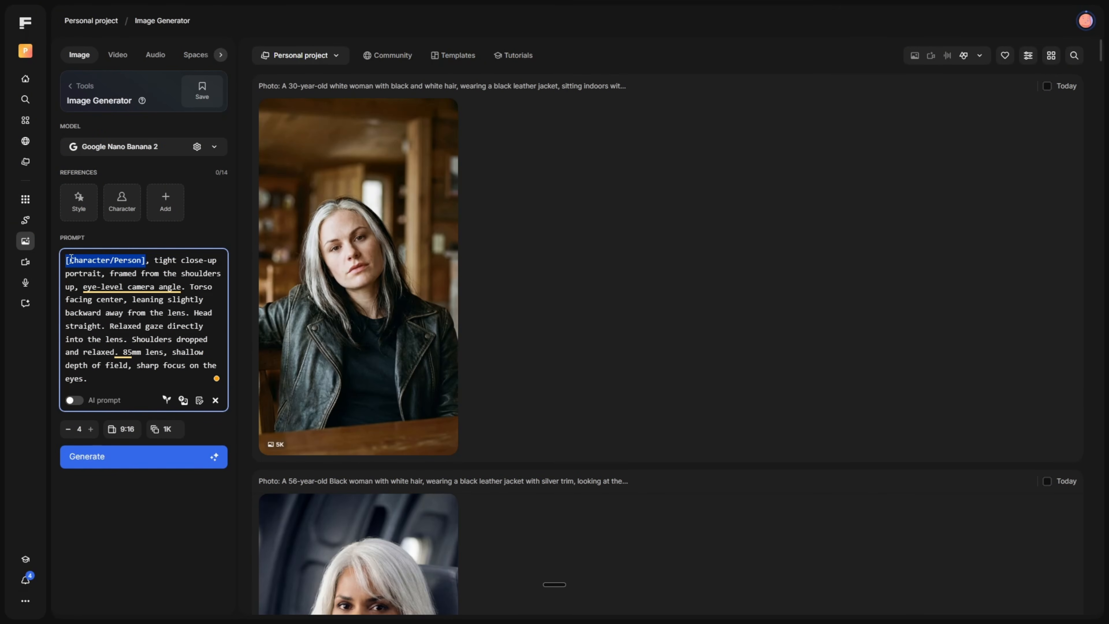
type("Th")
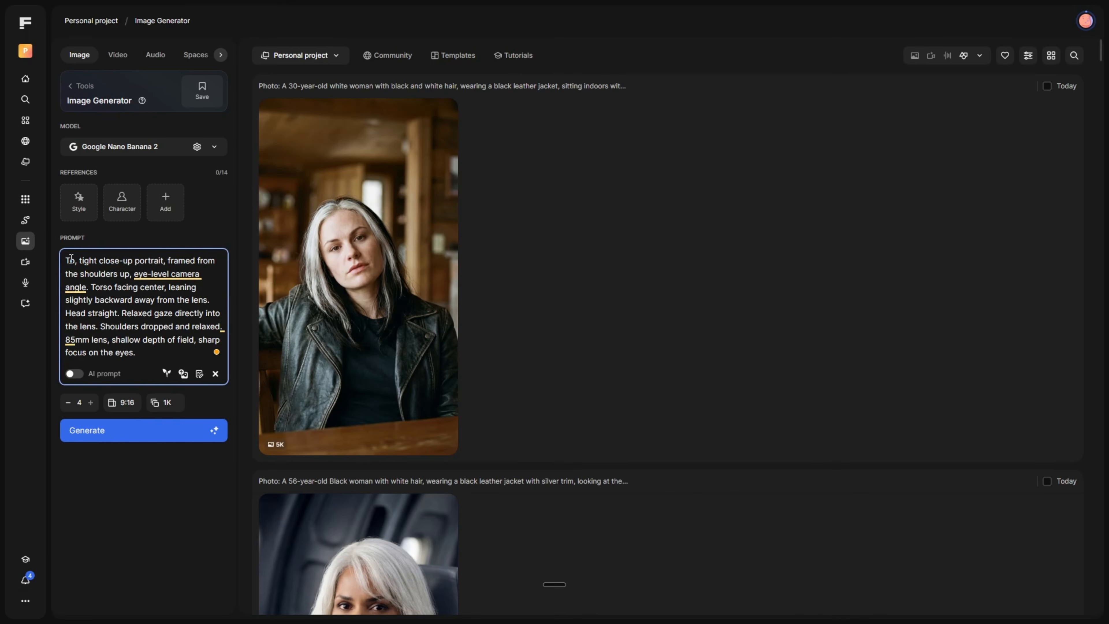
type("ny S")
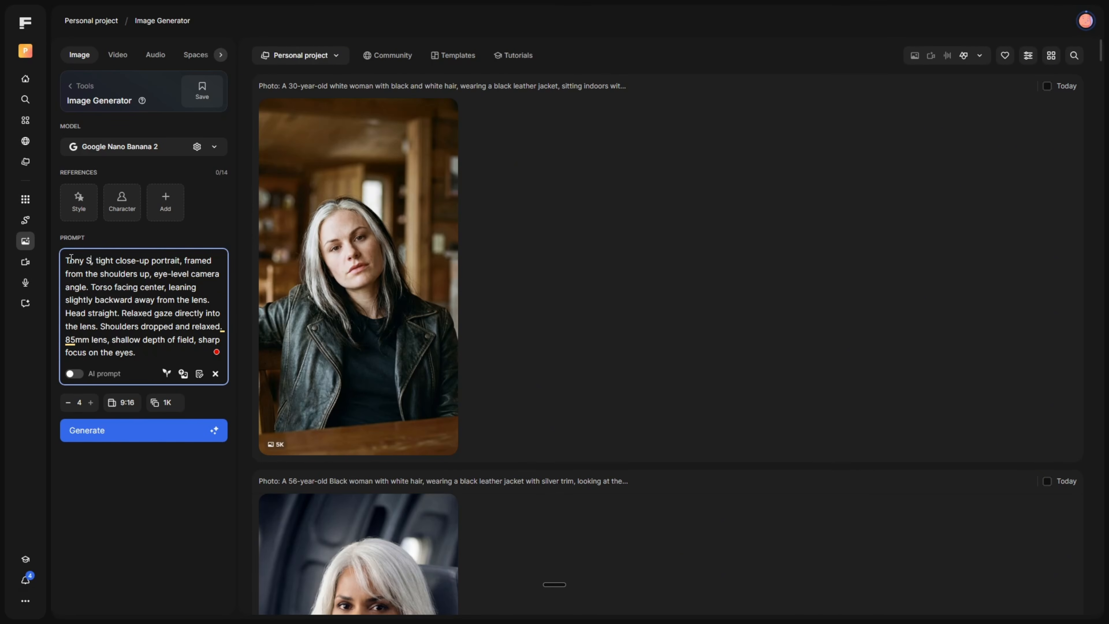
type("tar")
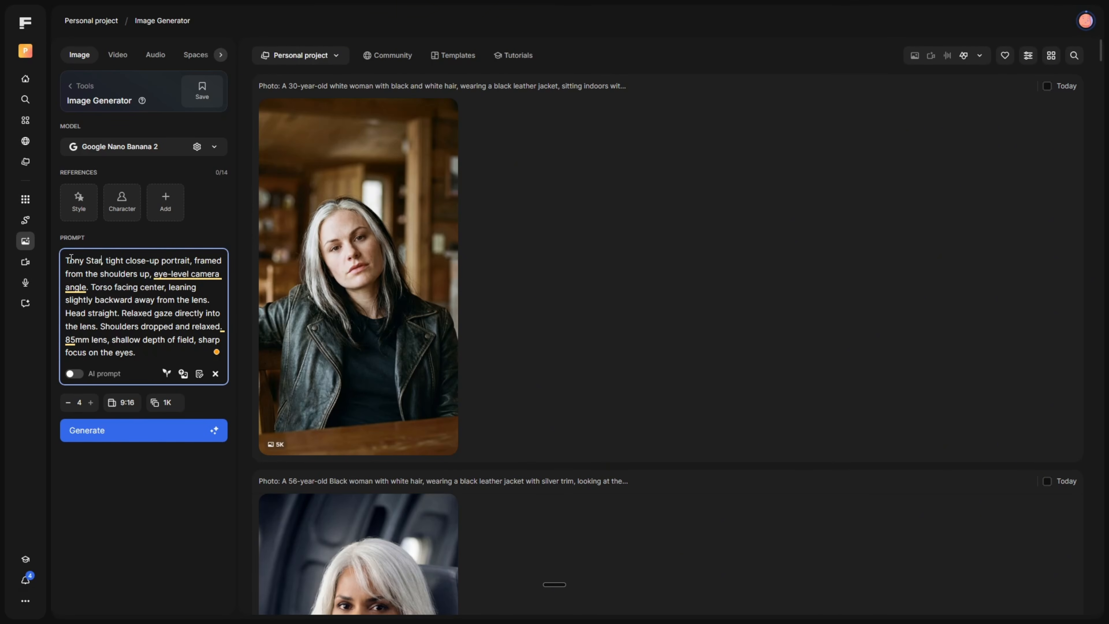
type("k")
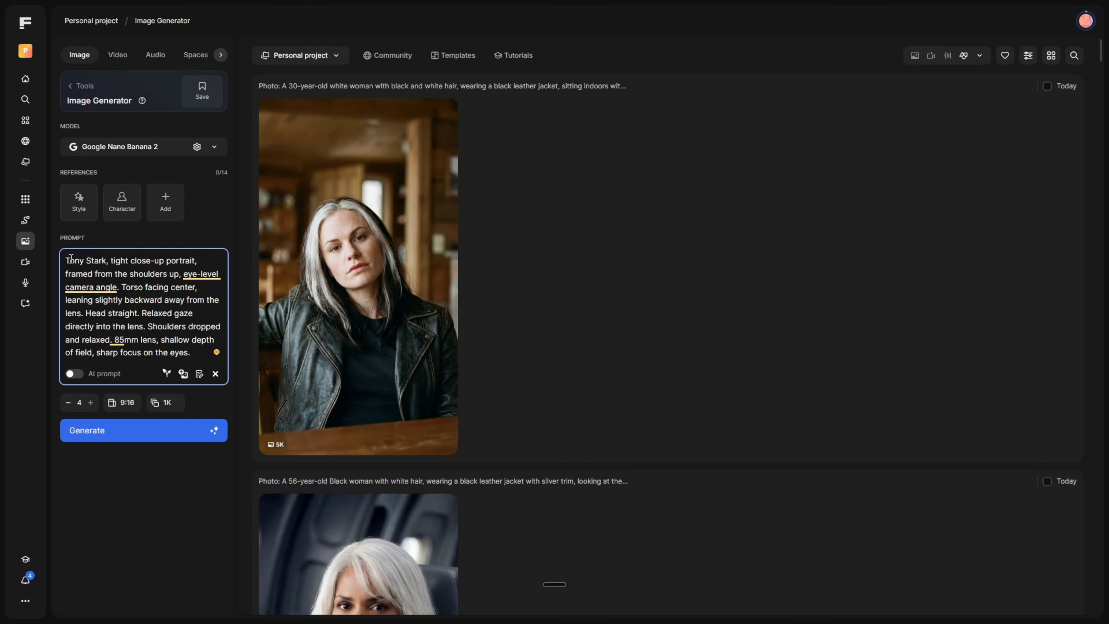
type(" from ")
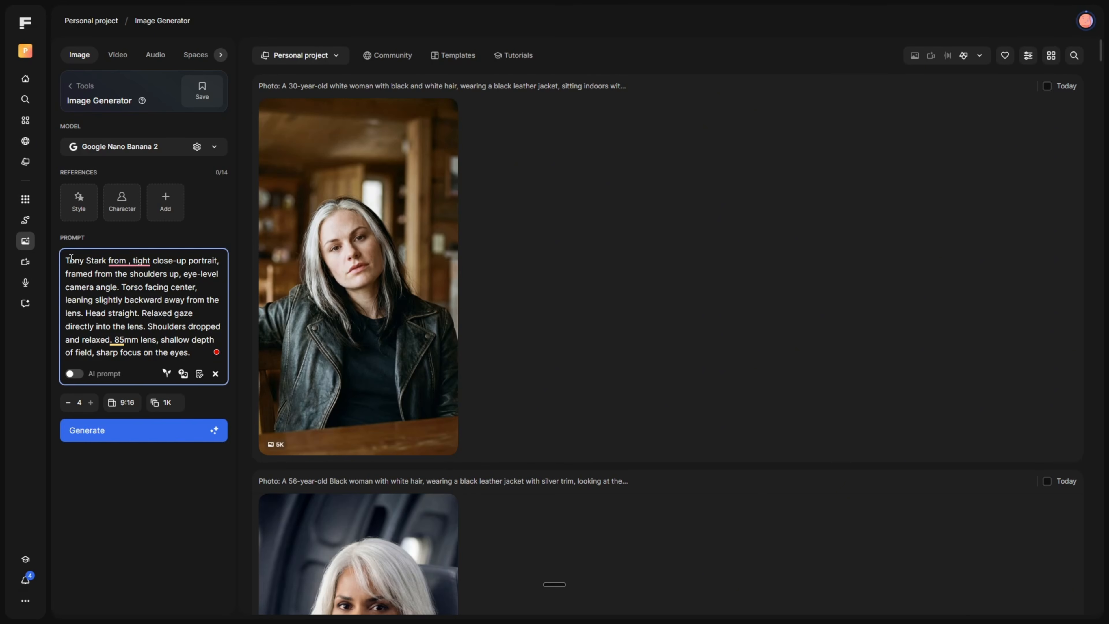
type("mo")
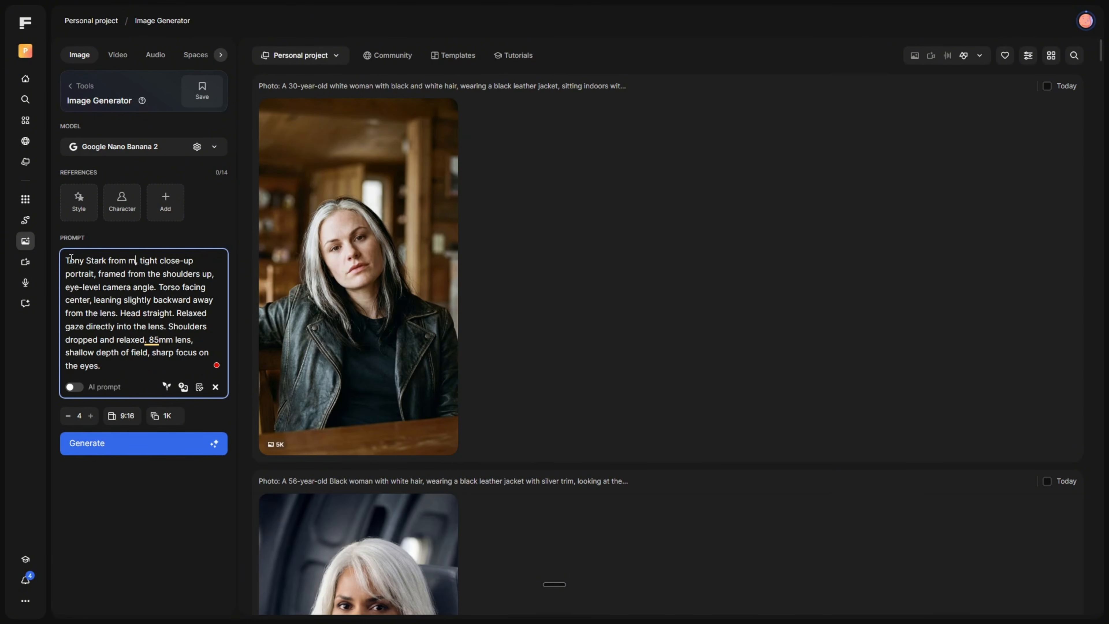
type("vie Iro")
type("n Man")
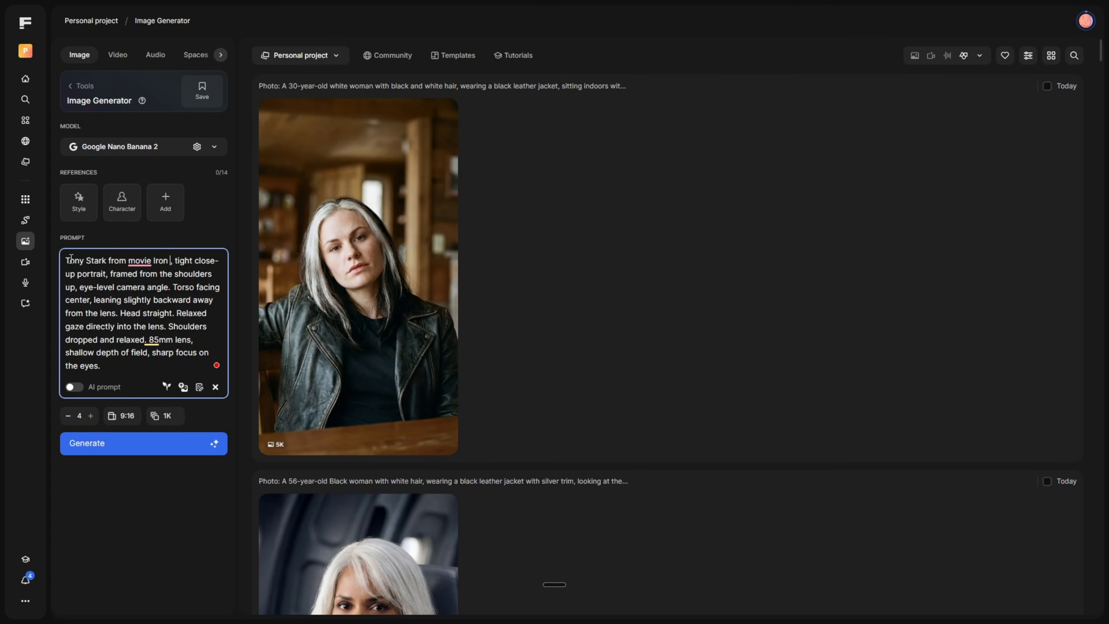
type(",")
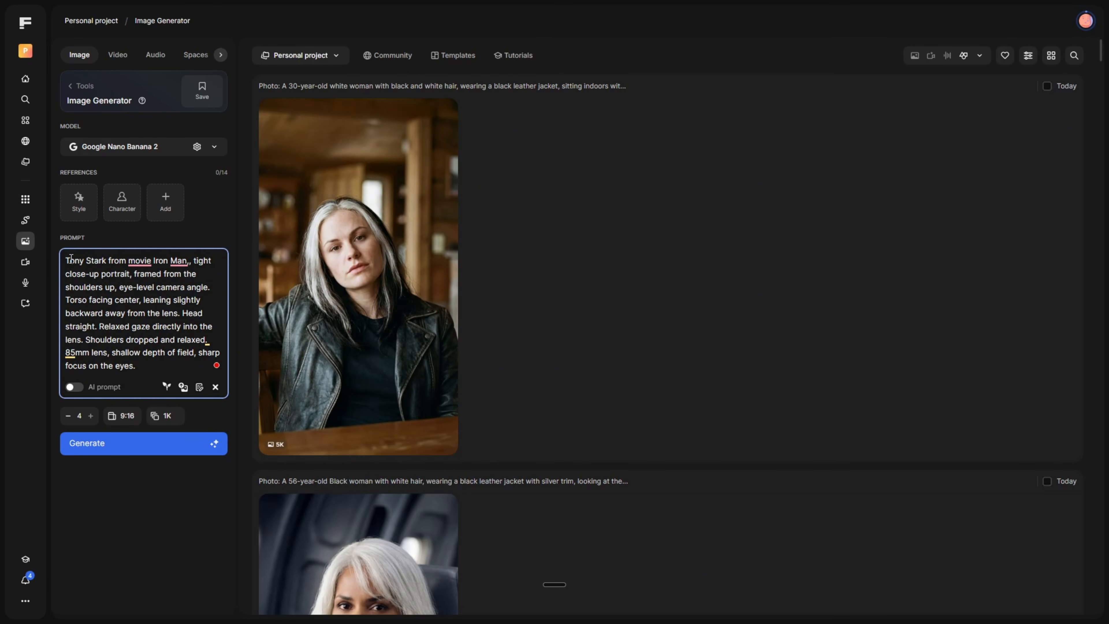
type(" 2008")
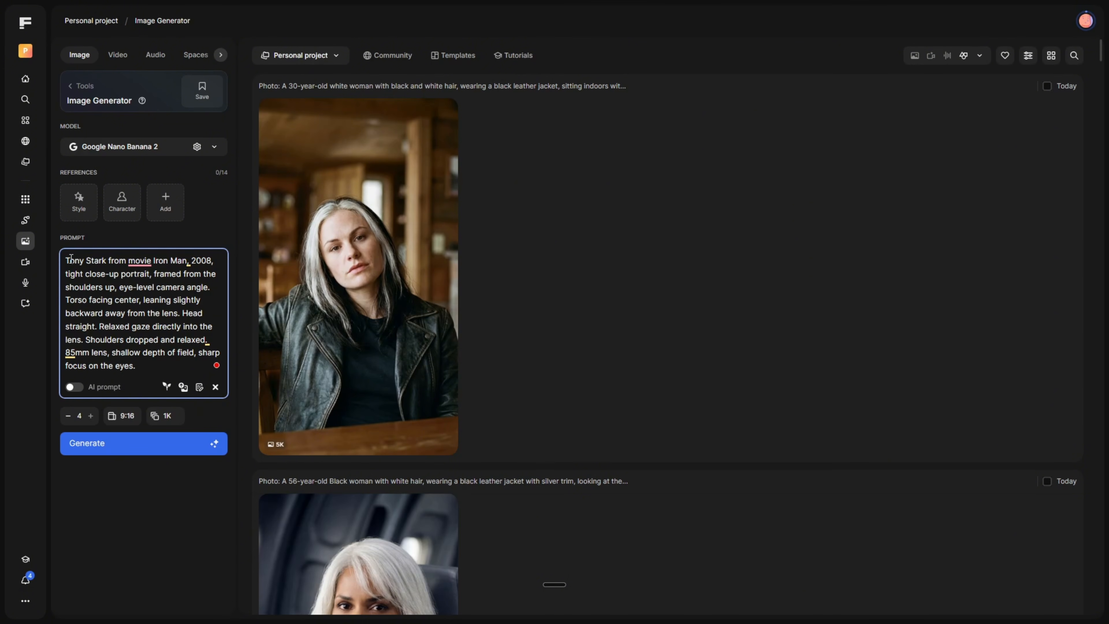
left_click(113, 444)
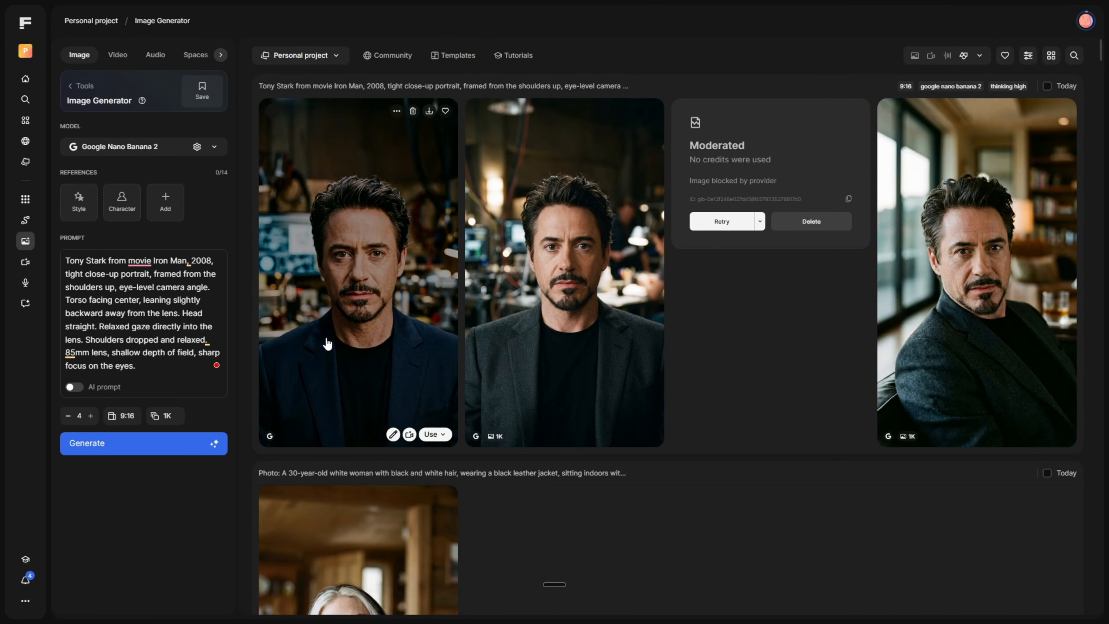
Use the first Tony Stark portrait as the img1 reference and generate gender-swapped versions with the copied Gender Swap Image Prompt.
left_click(432, 435)
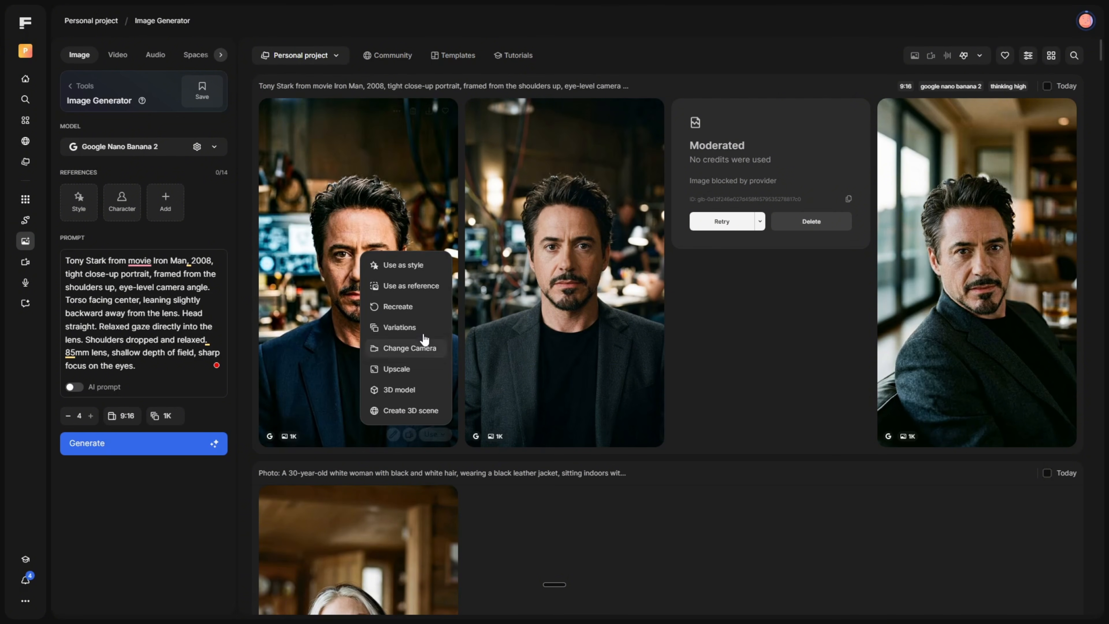
left_click(413, 289)
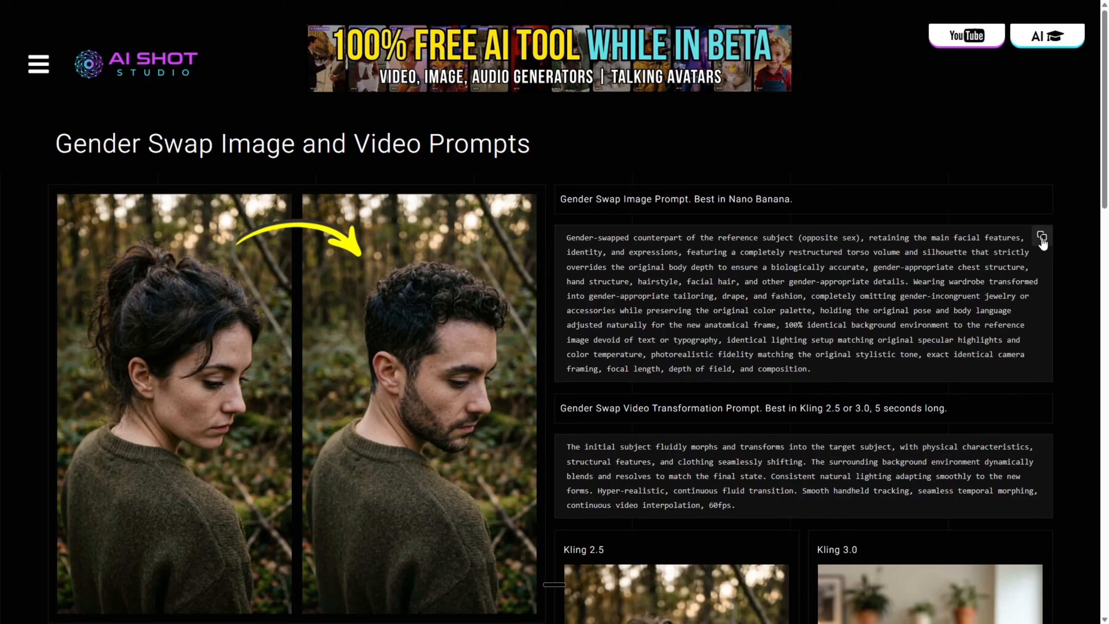
left_click(1041, 241)
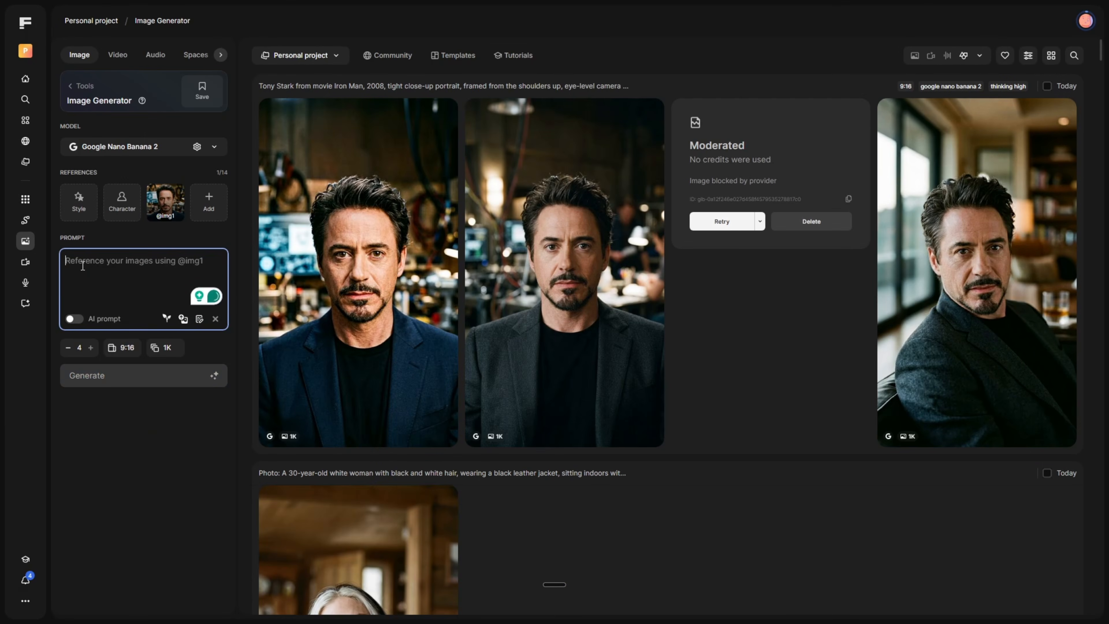
key("ctrl+v")
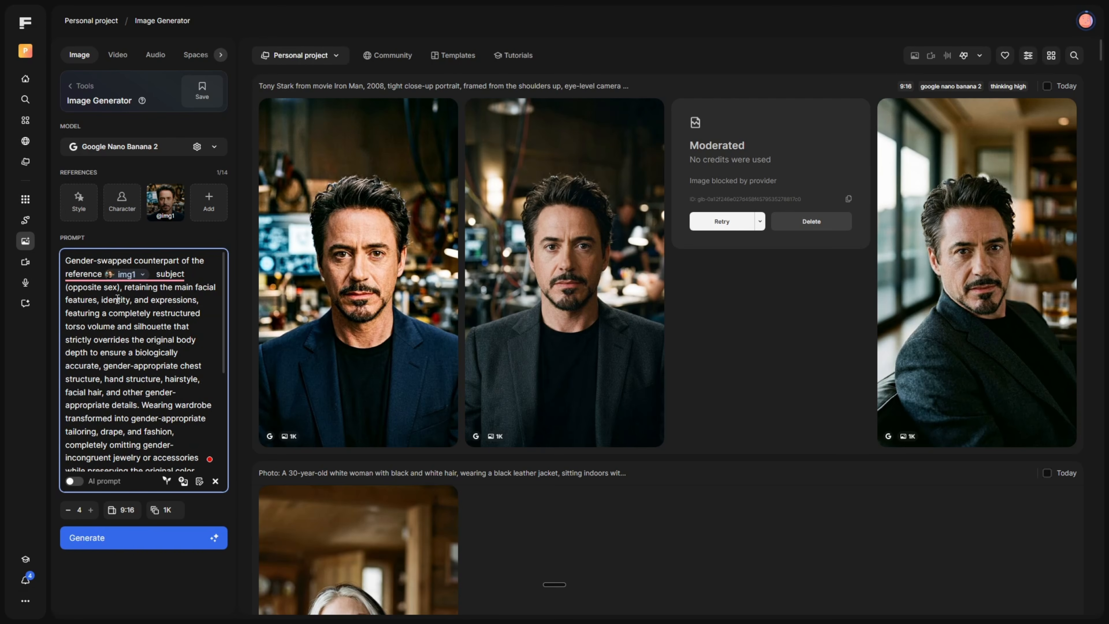
left_click(132, 544)
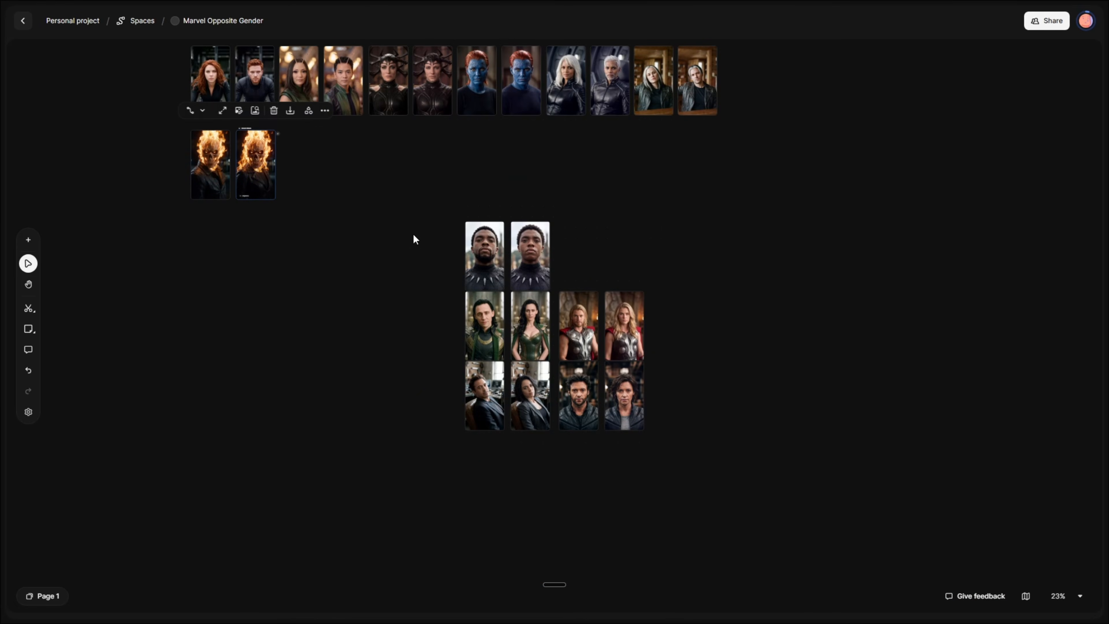
In the Marvel Opposite Gender space, arrange the Wolverine, Tony Stark, Loki, Thor and Black Panther image pairs in the second row after Ghost Rider.
left_click_drag(578, 395, 305, 161)
left_click_drag(624, 396, 338, 164)
left_click_drag(484, 395, 392, 169)
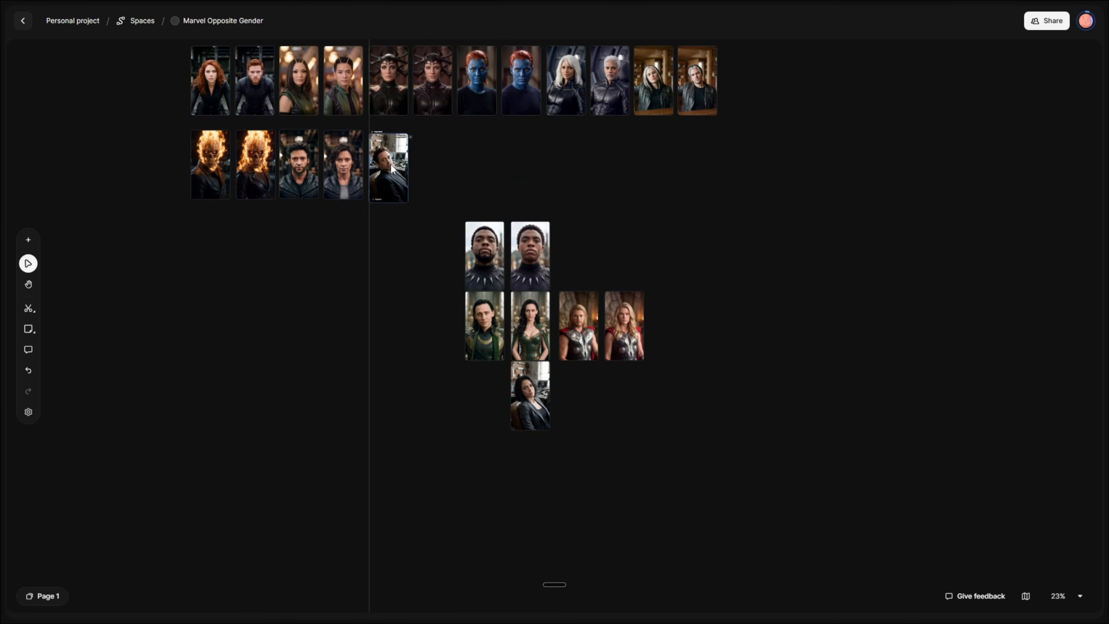
left_click_drag(530, 395, 433, 165)
left_click_drag(485, 326, 477, 165)
left_click_drag(530, 326, 521, 165)
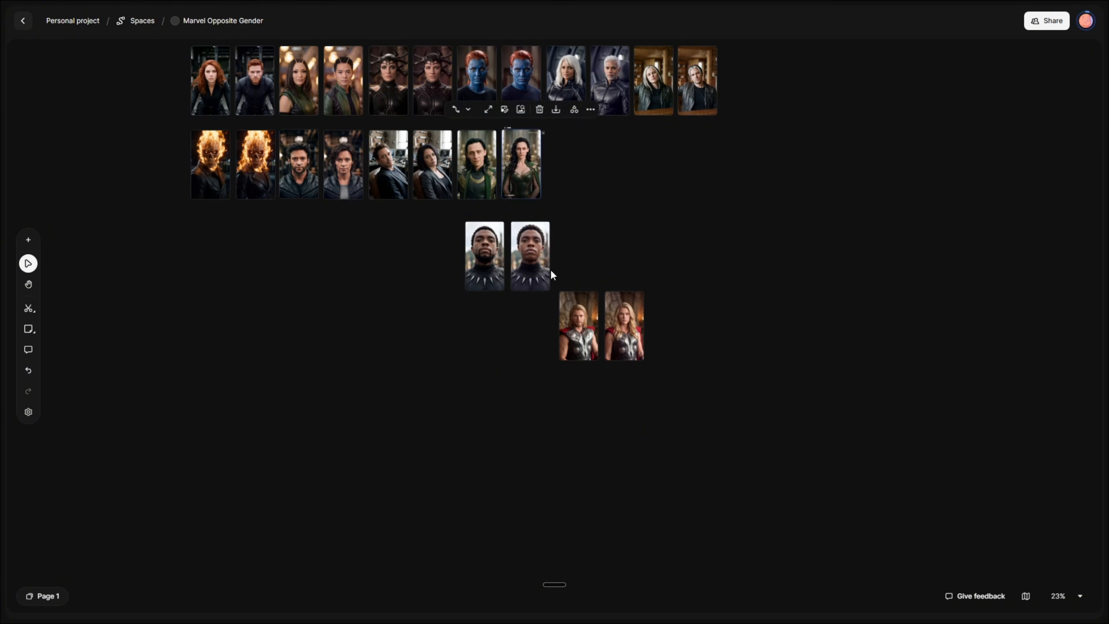
left_click_drag(578, 326, 565, 162)
left_click_drag(625, 326, 610, 165)
left_click_drag(485, 257, 653, 164)
left_click_drag(530, 256, 701, 163)
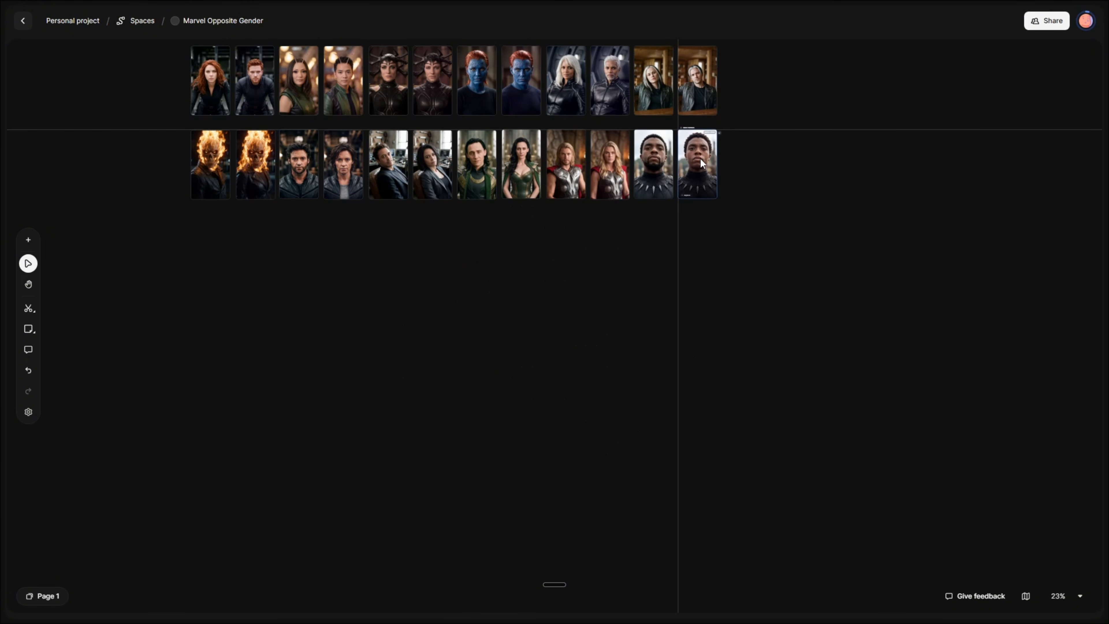
scroll(175, 112, "up", 5)
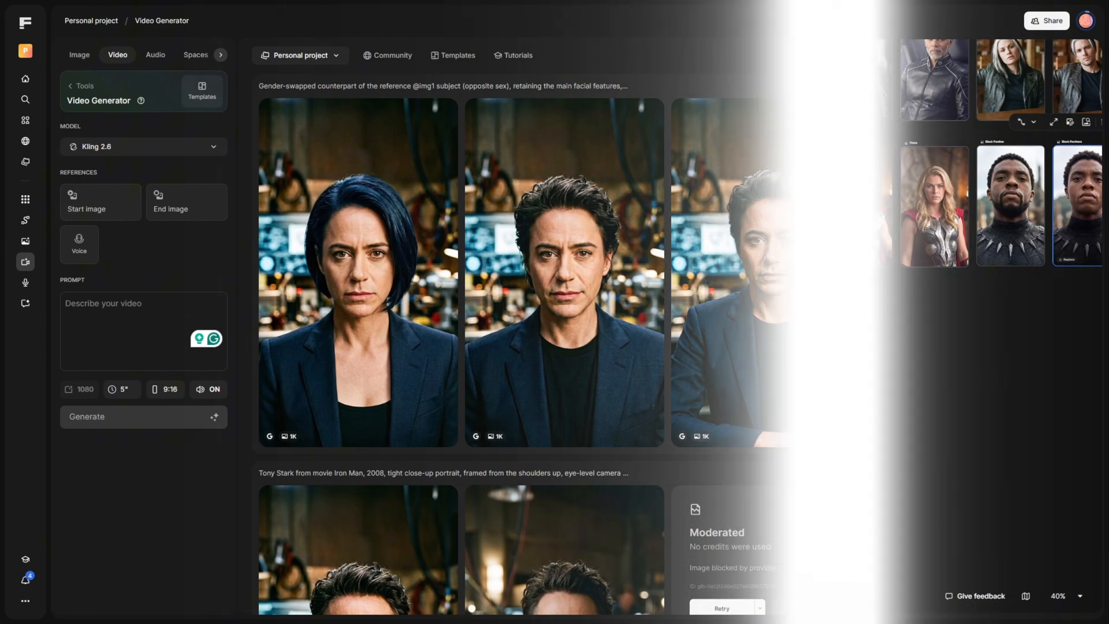
Generate a 5-second Kling 2.6 video from the Tony Stark start image to the gender-swapped end image with the Gender Swap Video Transformation Prompt.
left_click_drag(358, 271, 89, 207)
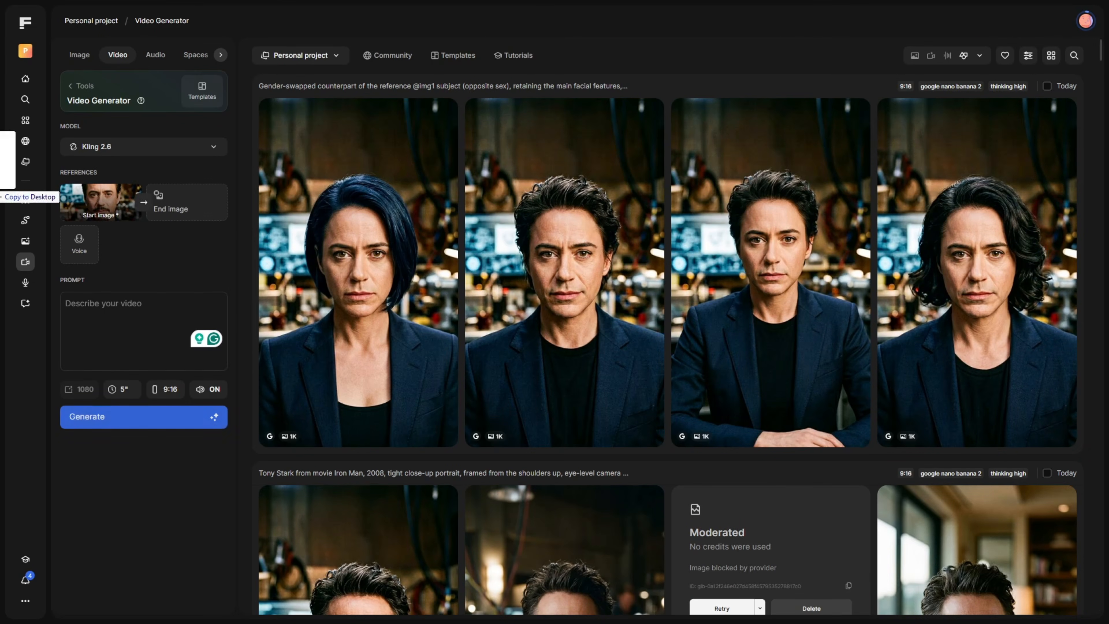
left_click_drag(2, 192, 161, 205)
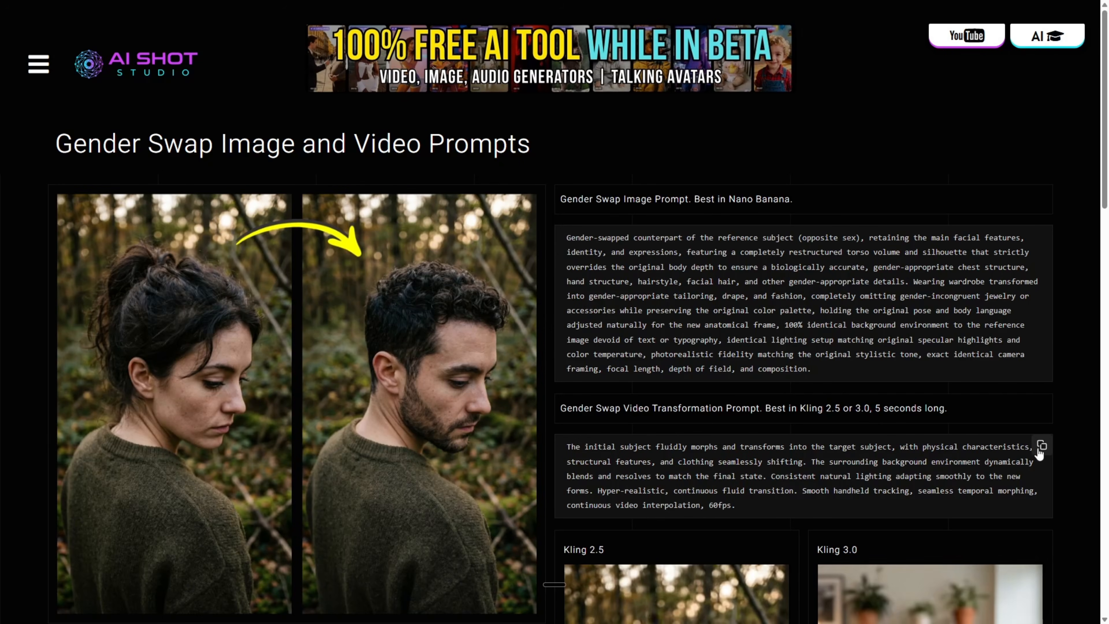
left_click(1039, 450)
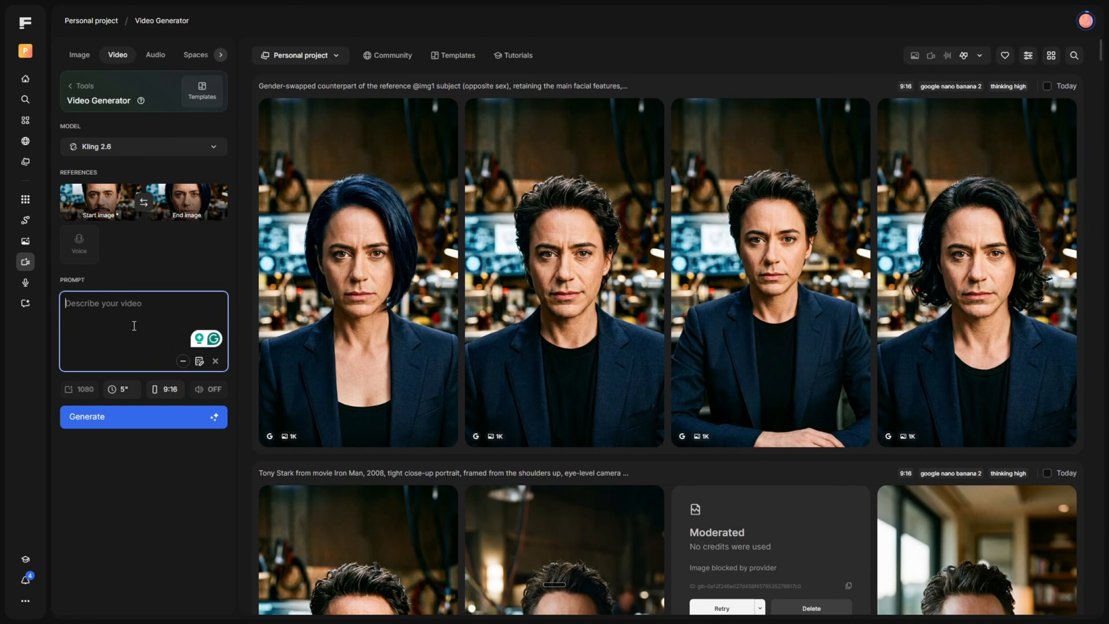
key("ctrl+v")
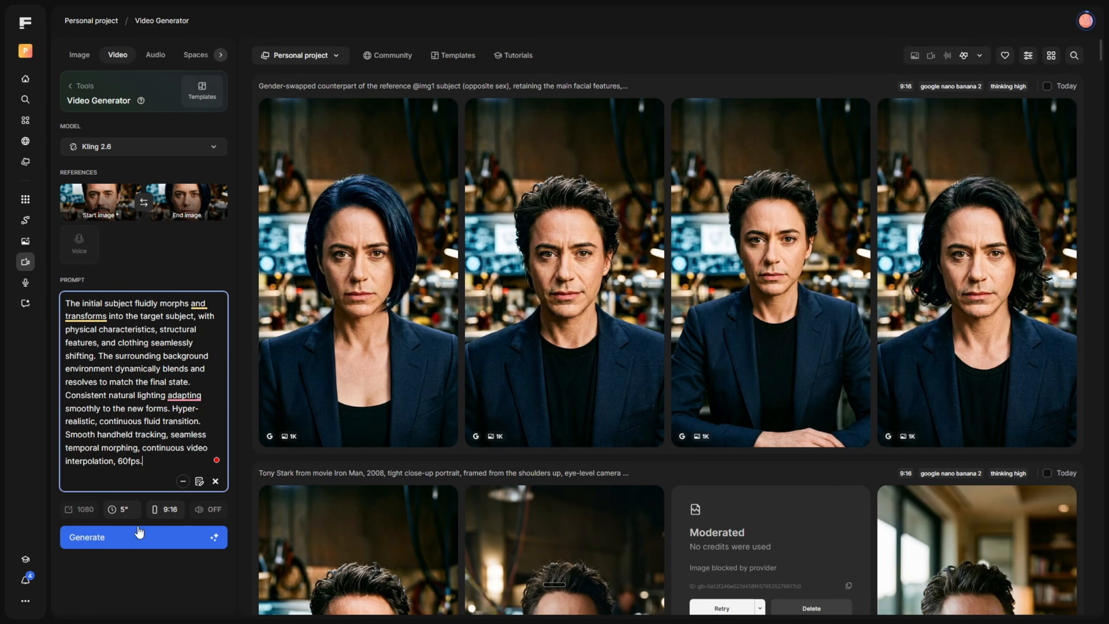
left_click(139, 536)
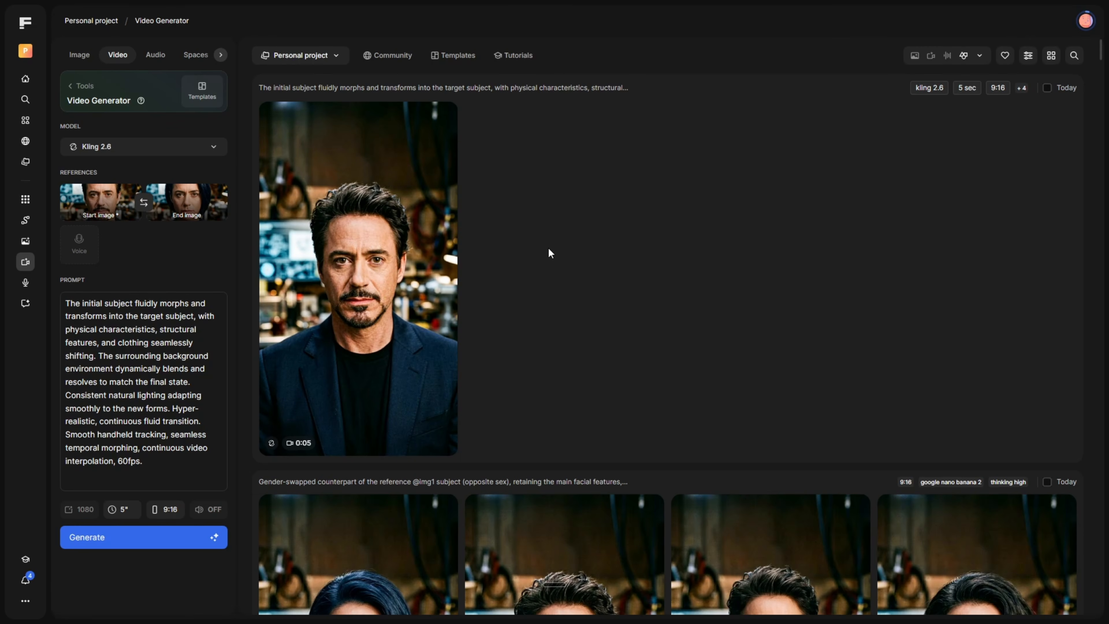
mouse_move(436, 265)
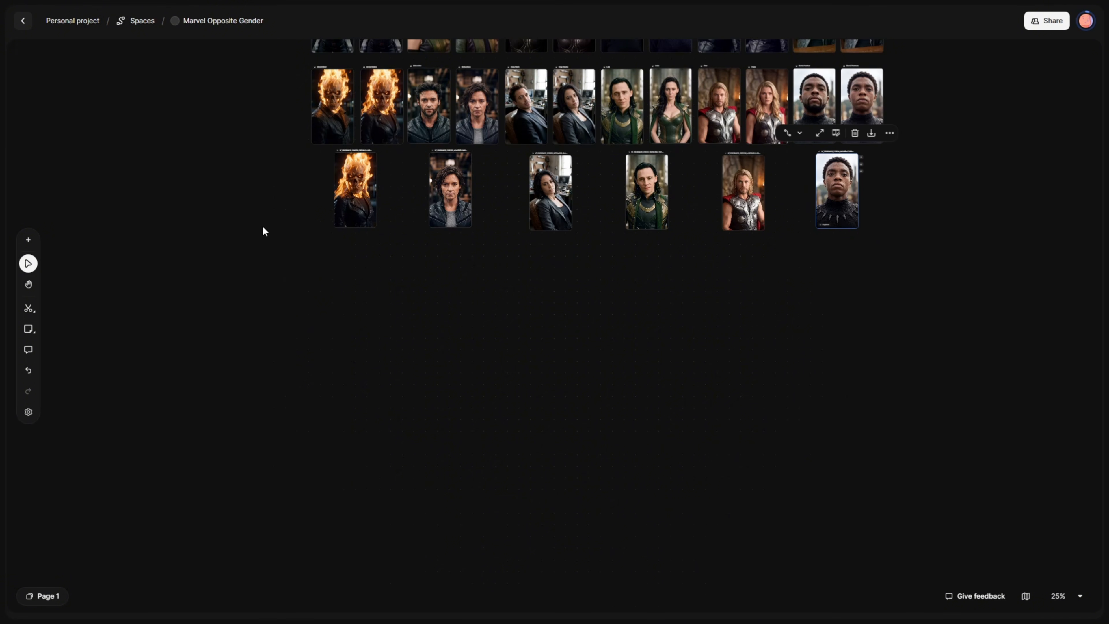
left_click(28, 284)
left_click_drag(586, 289, 575, 421)
scroll(570, 396, "up", 2)
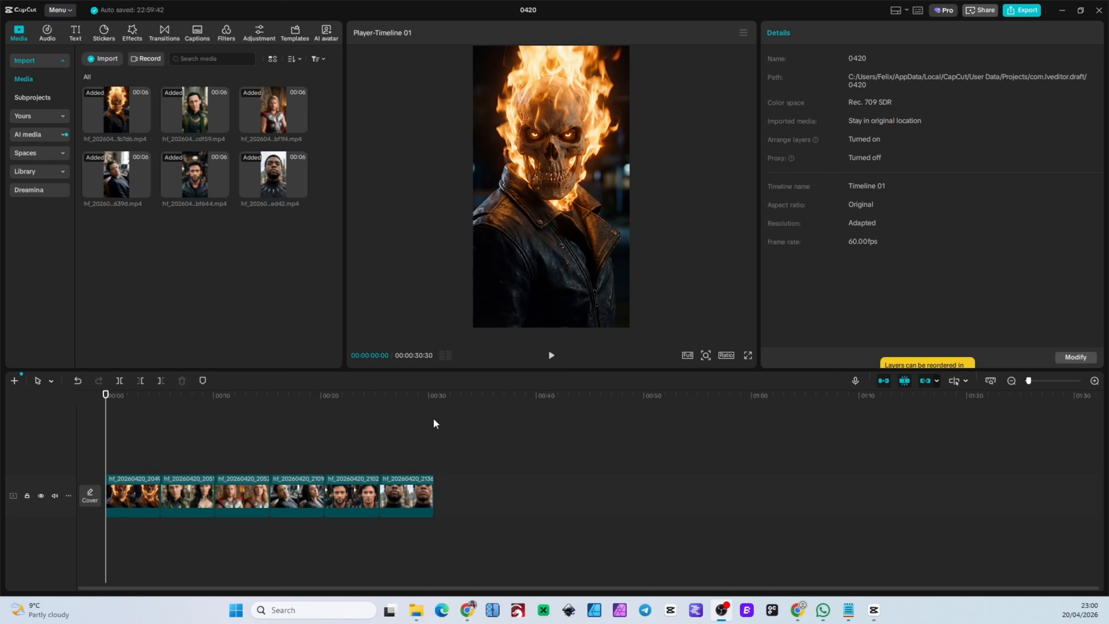
Switch to CapCut and play the timeline with the six assembled character transformation clips.
left_click(551, 357)
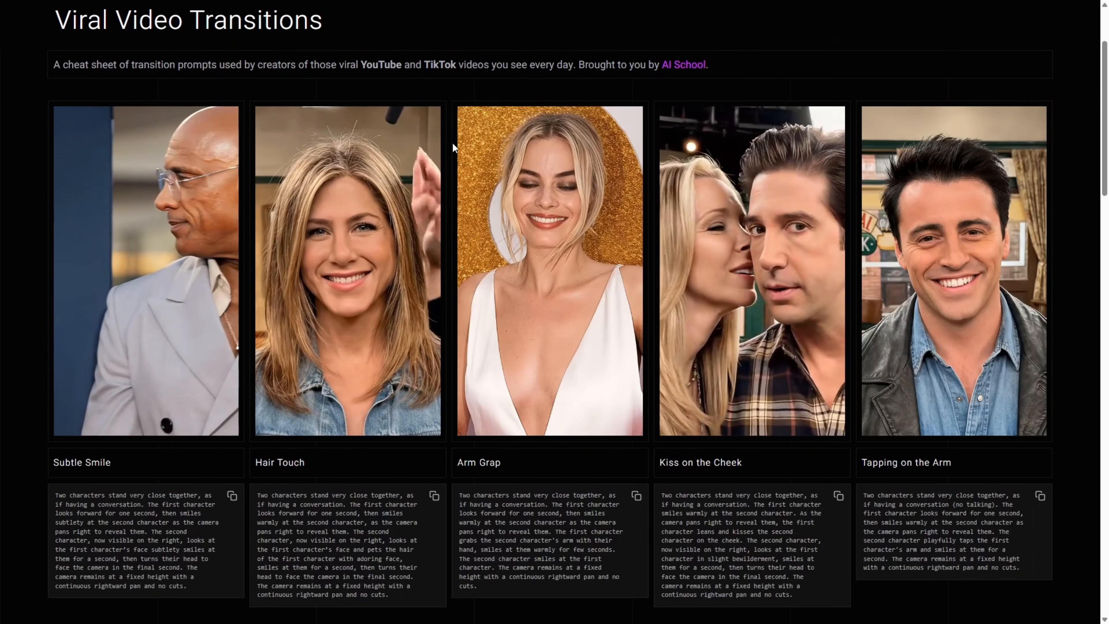
Browse the Viral Video Transitions cheat sheet and copy the Subtle Smile transition prompt.
scroll(452, 142, "down", 5)
scroll(448, 158, "down", 10)
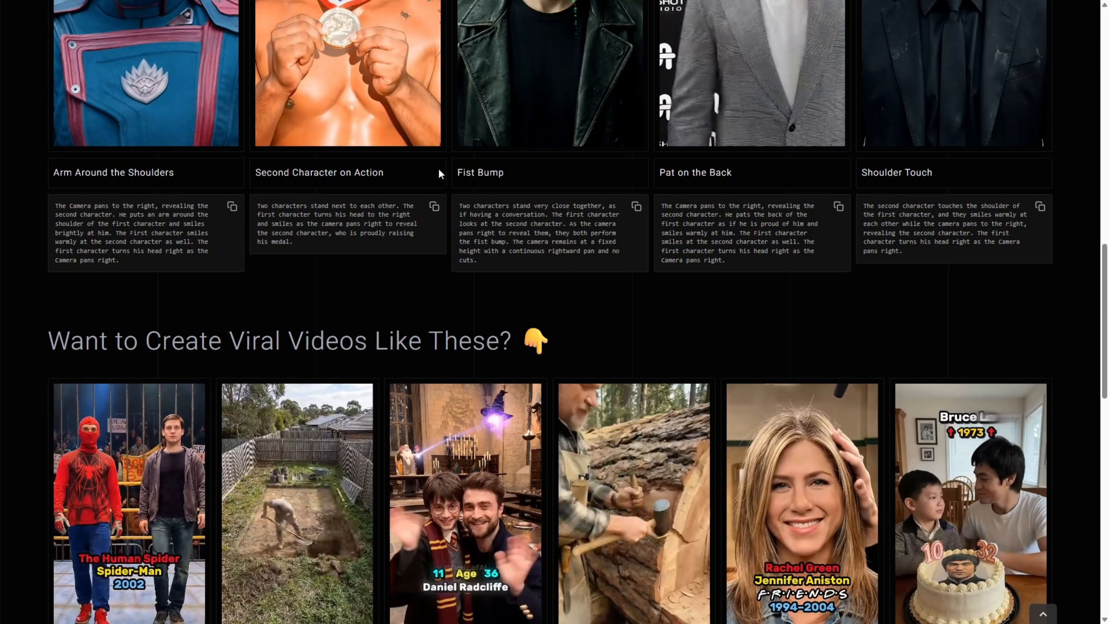
scroll(440, 174, "up", 10)
scroll(438, 174, "up", 9)
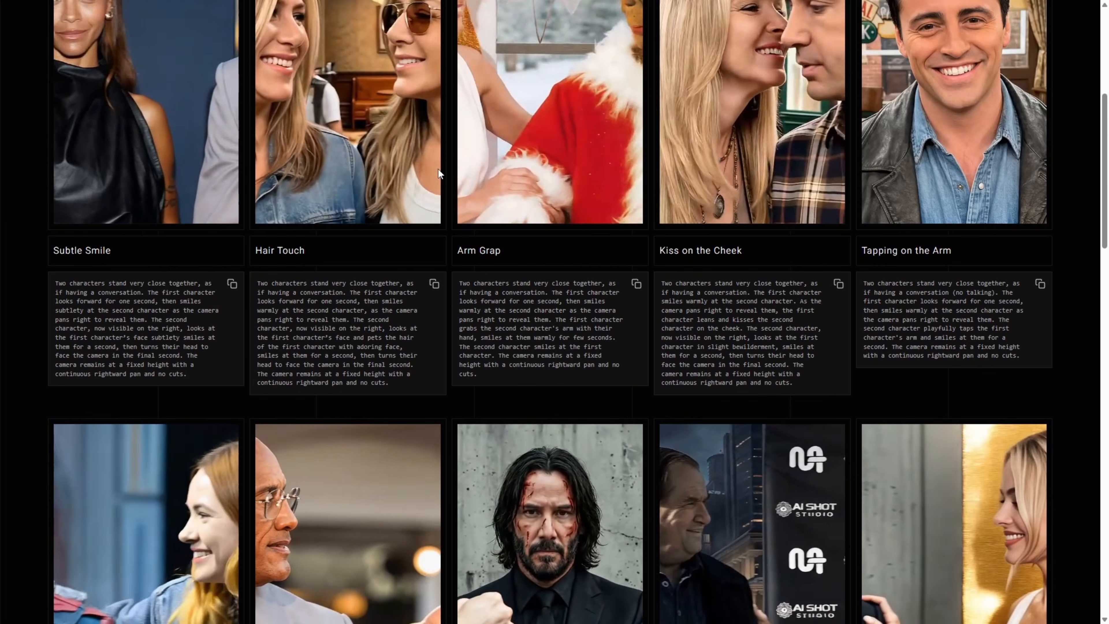
scroll(439, 175, "up", 1)
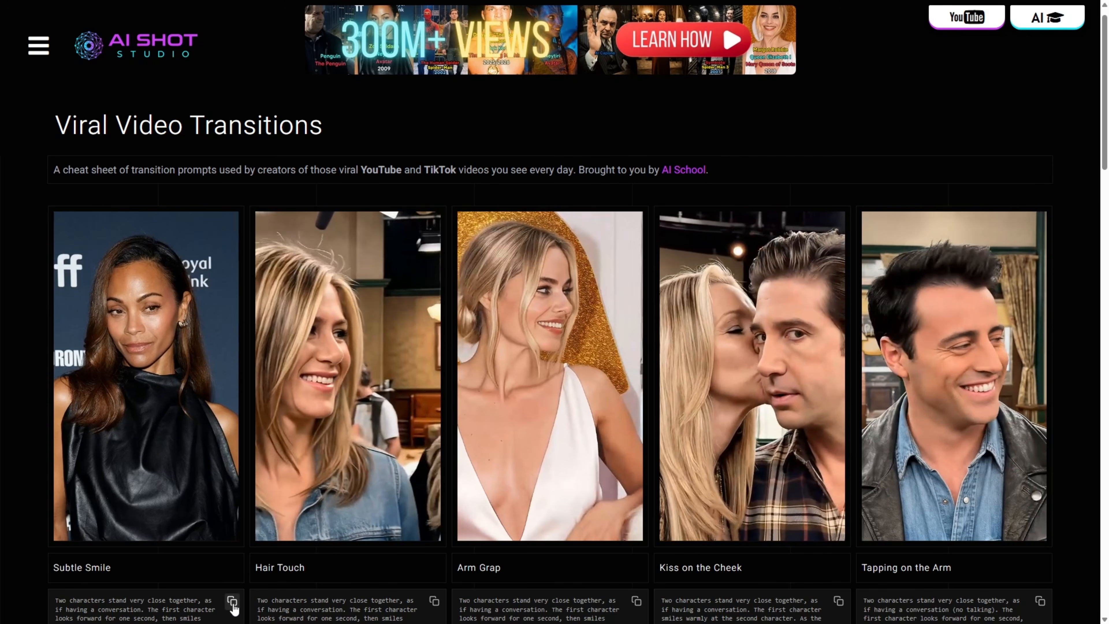
left_click(233, 602)
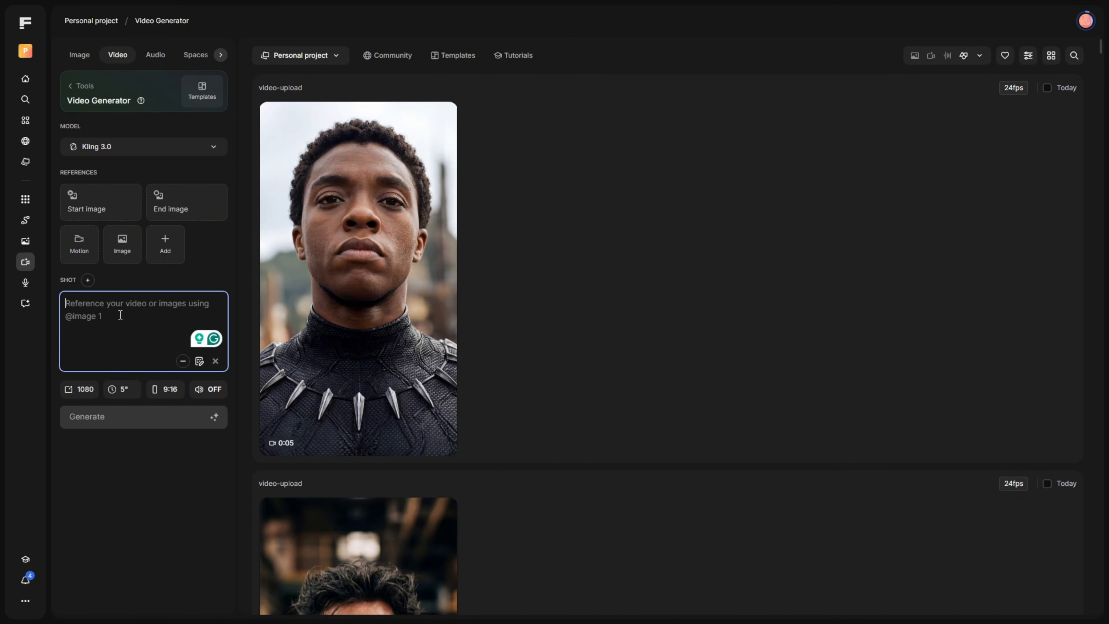
Generate a 5-second Kling 3.0 video from the Ghost Rider start image to the Wolverine end image with the copied Subtle Smile prompt.
key("ctrl+v")
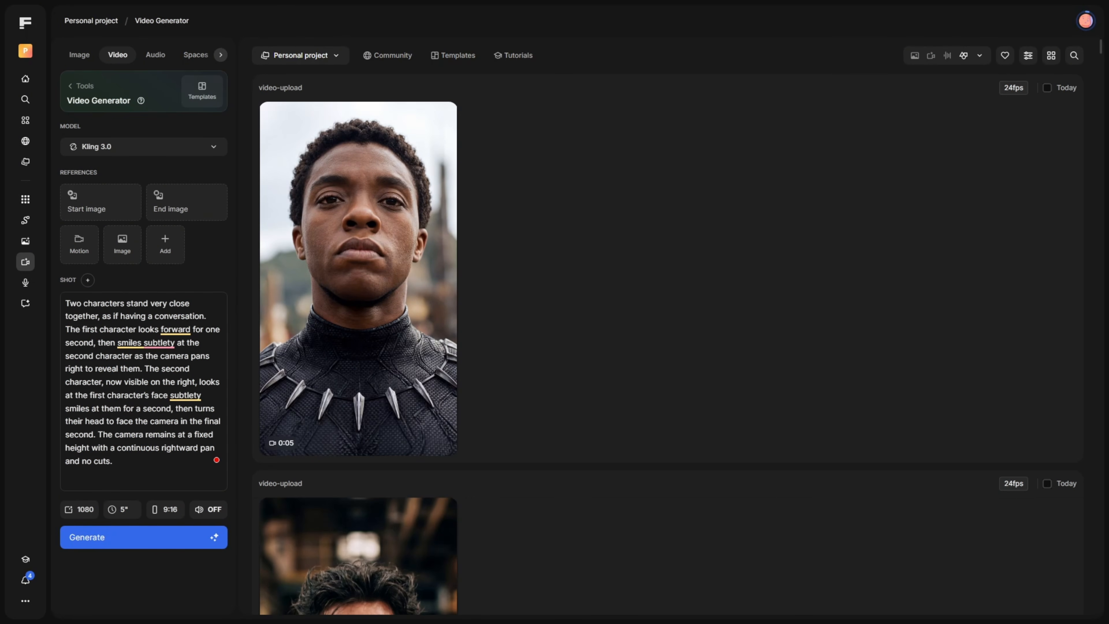
left_click_drag(1, 197, 100, 204)
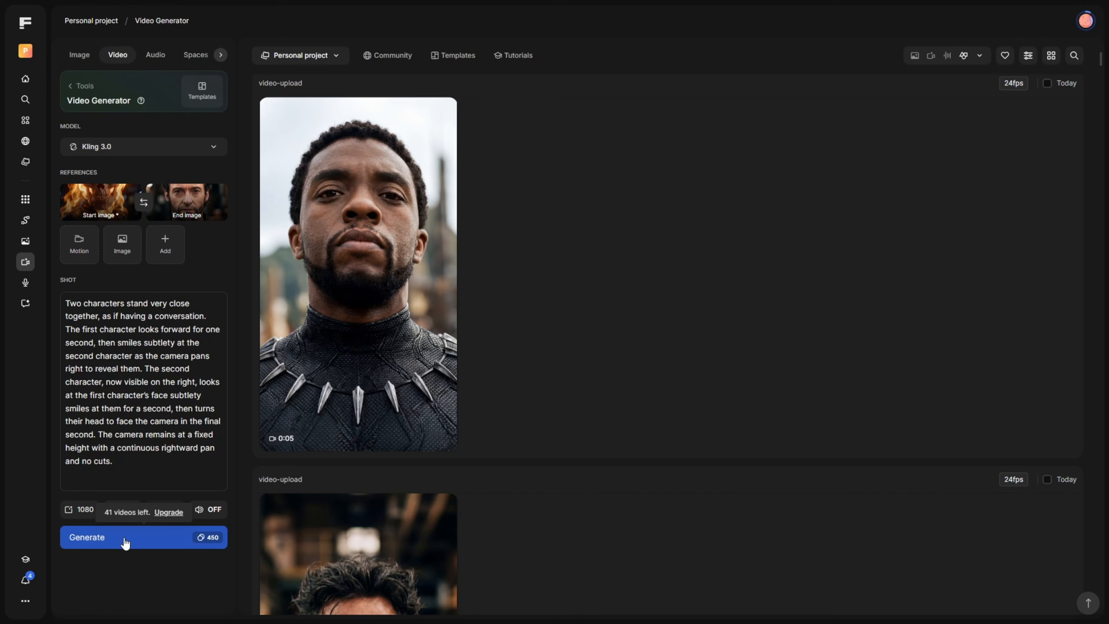
left_click(125, 540)
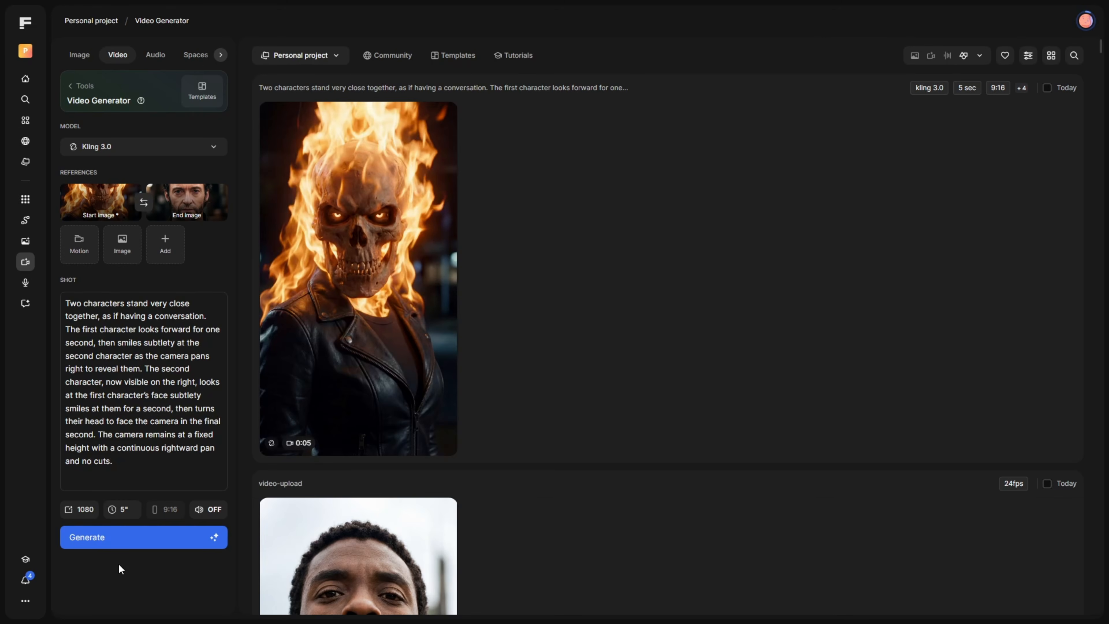
mouse_move(299, 350)
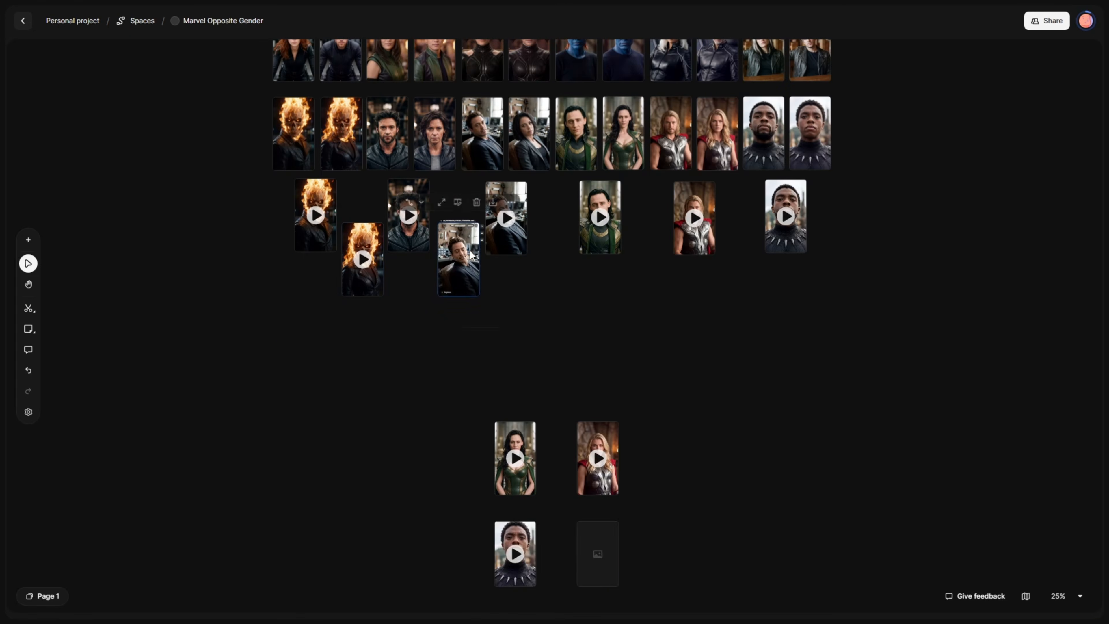
In the Marvel Opposite Gender space, arrange the gender-swapped characters' transition videos in a staggered row between the morph videos.
left_click_drag(626, 168, 629, 173)
left_click_drag(589, 379, 719, 179)
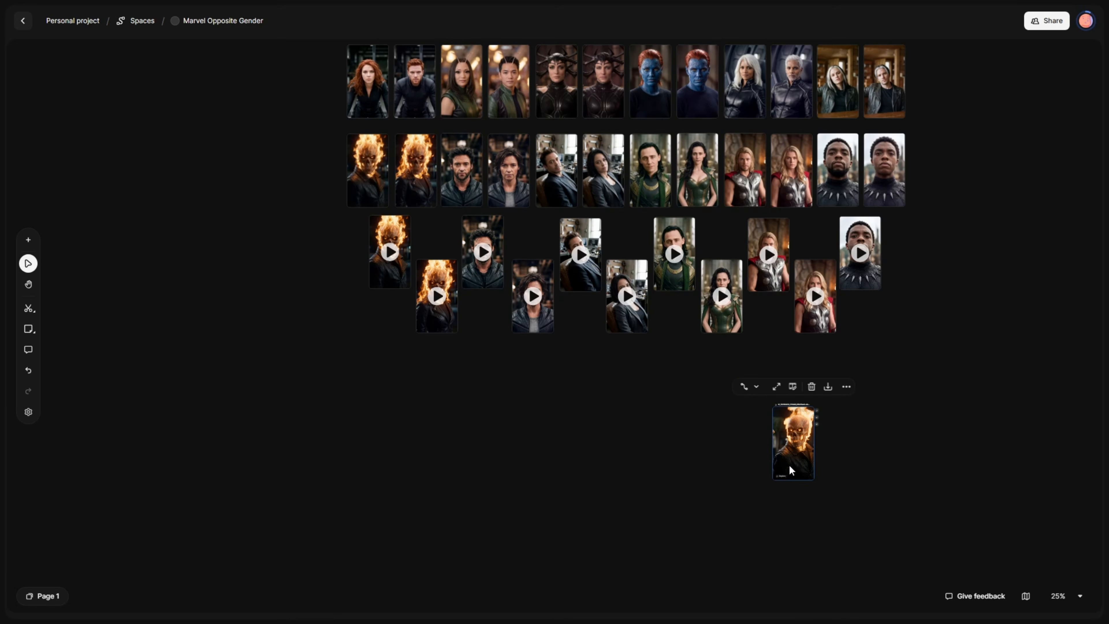
left_click_drag(799, 452, 868, 260)
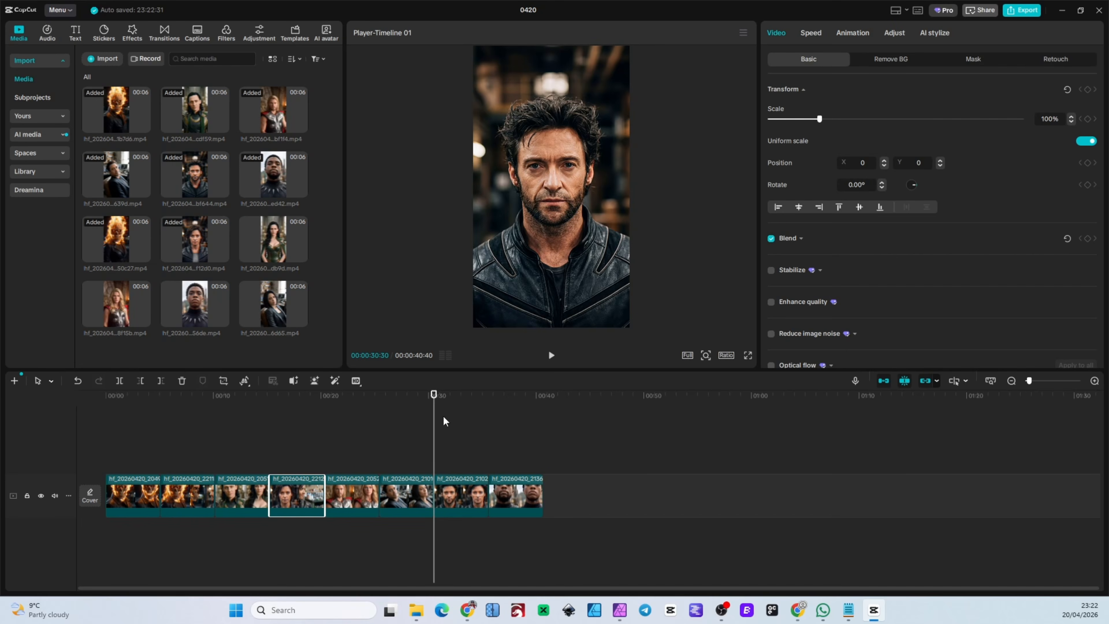
Switch to CapCut and move the clip starting with gender-swapped Wolverine ahead of the Loki clip on the timeline.
left_click_drag(443, 416, 213, 419)
left_click_drag(297, 498, 242, 494)
mouse_move(214, 439)
left_mouse_down()
mouse_move(169, 441)
mouse_move(214, 453)
left_mouse_up()
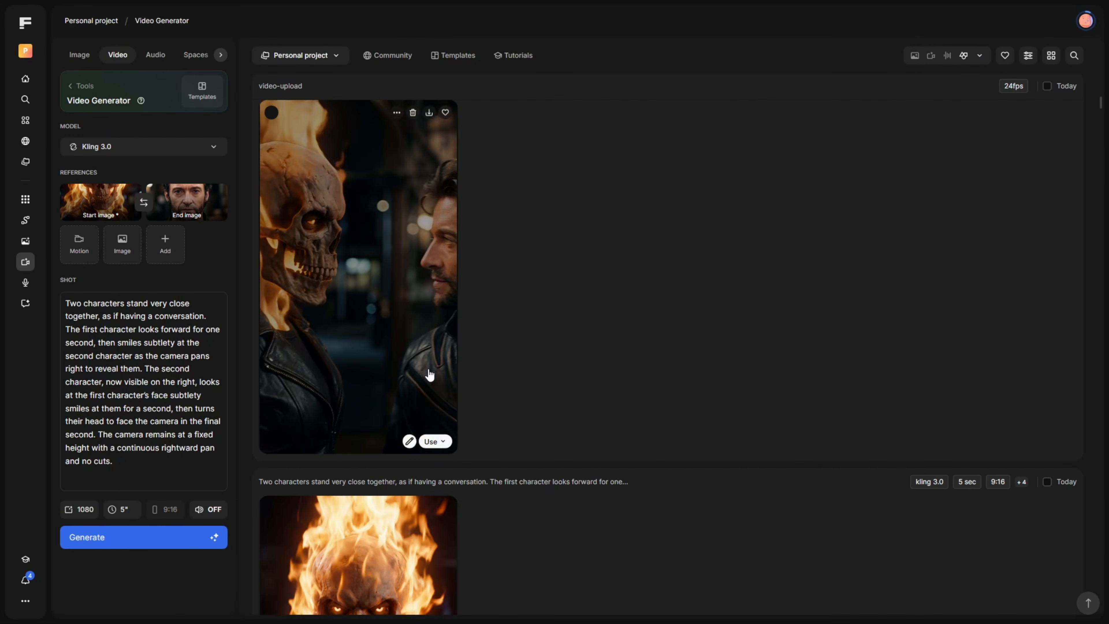
Send the Ghost Rider to Wolverine transition to the Video Upscaler and choose 2160p (4K) with the Realistic preset in Creative mode.
left_click(431, 442)
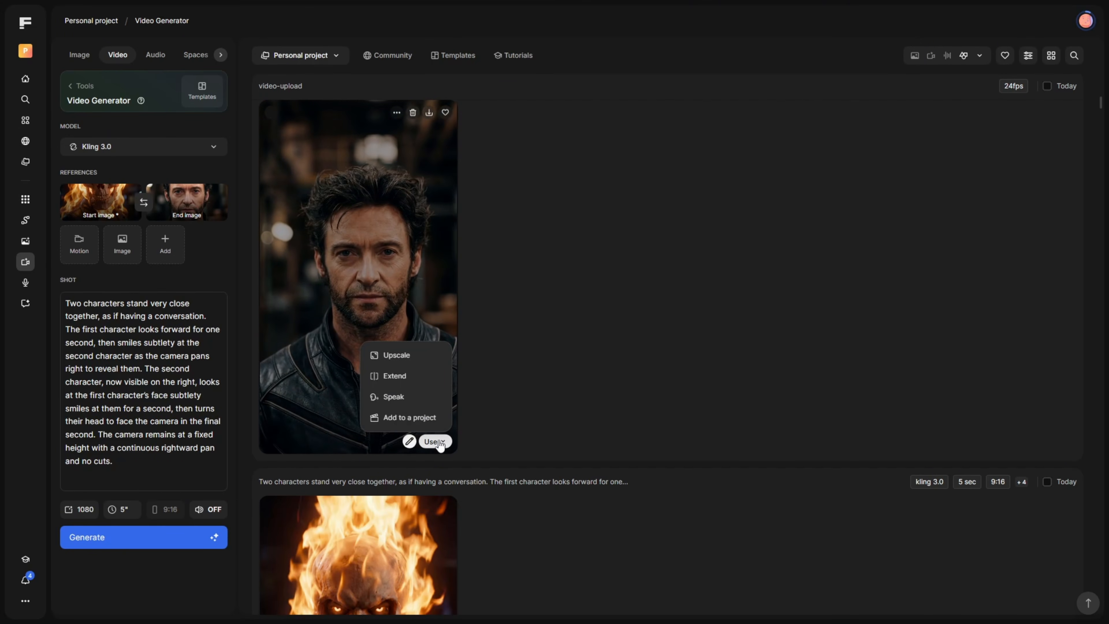
left_click(405, 357)
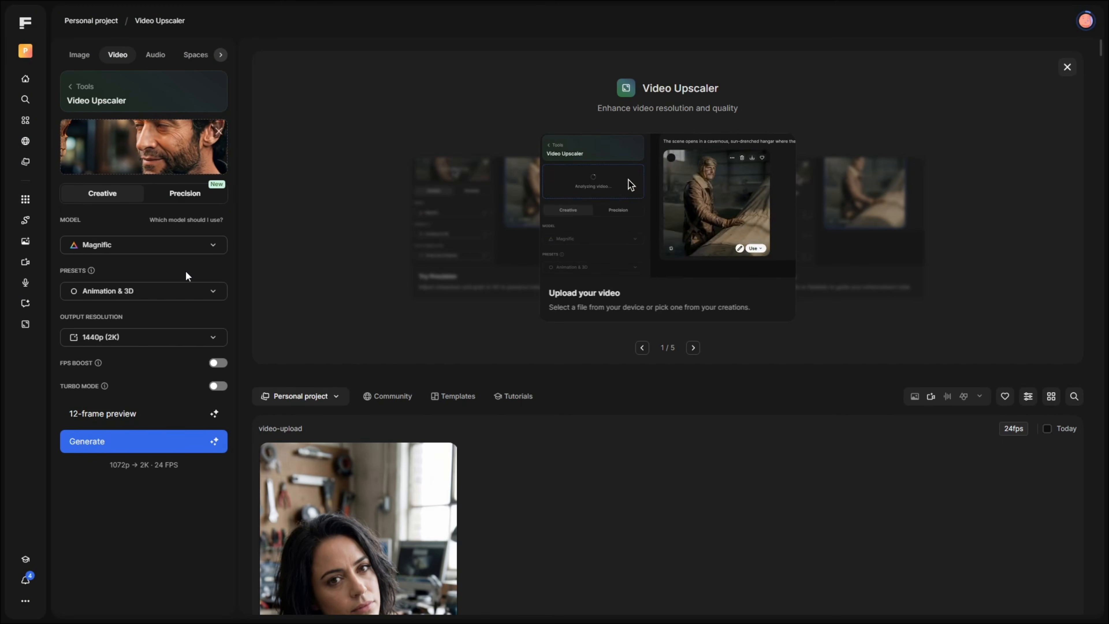
left_click(186, 337)
left_click(156, 414)
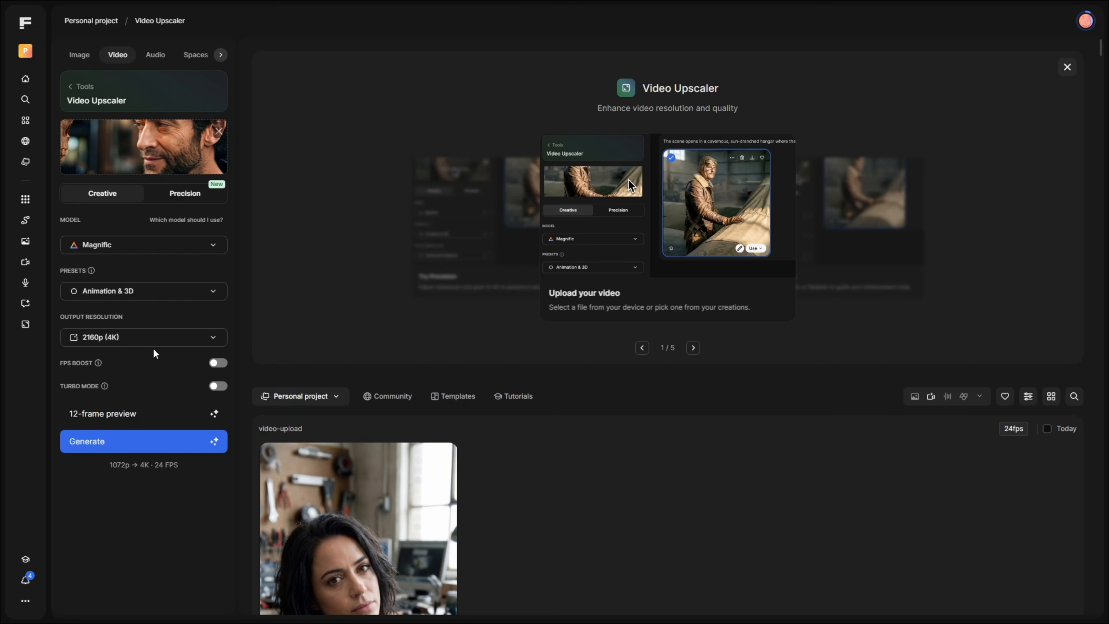
left_click(158, 298)
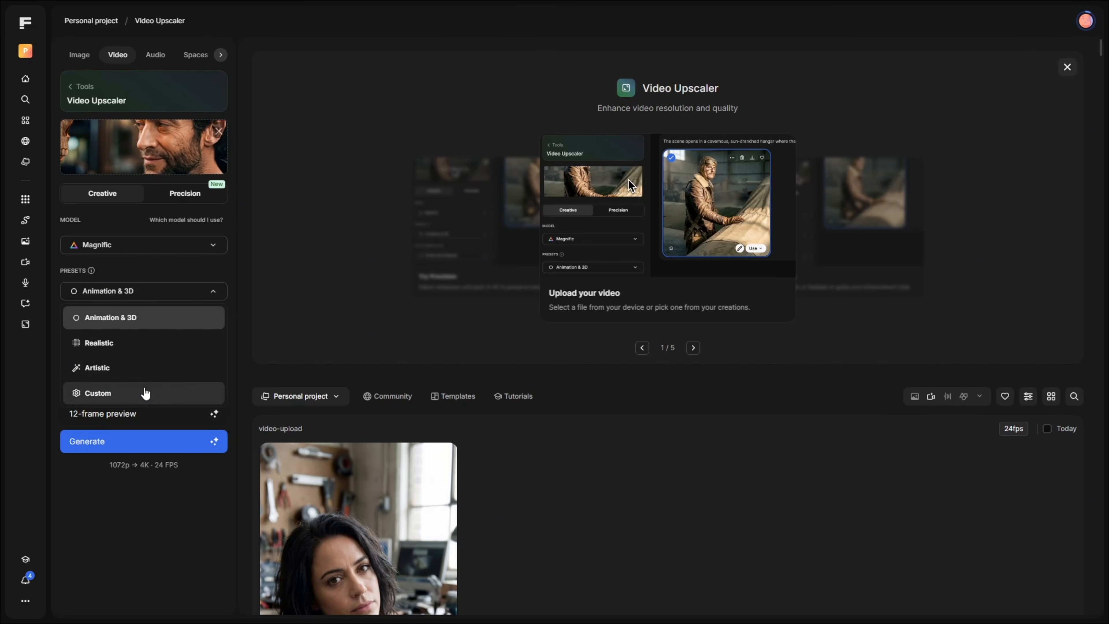
left_click(148, 345)
Upscale the transition video in Precision mode with the Magnific model at 2160p (4K) output resolution.
left_click(192, 206)
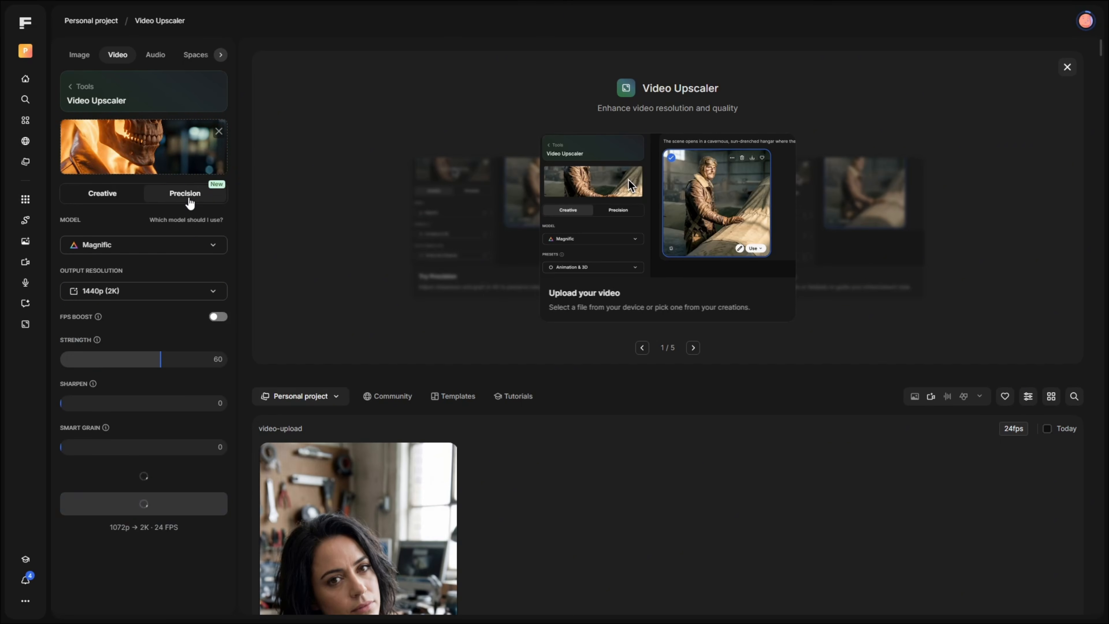
left_click(151, 292)
left_click(141, 371)
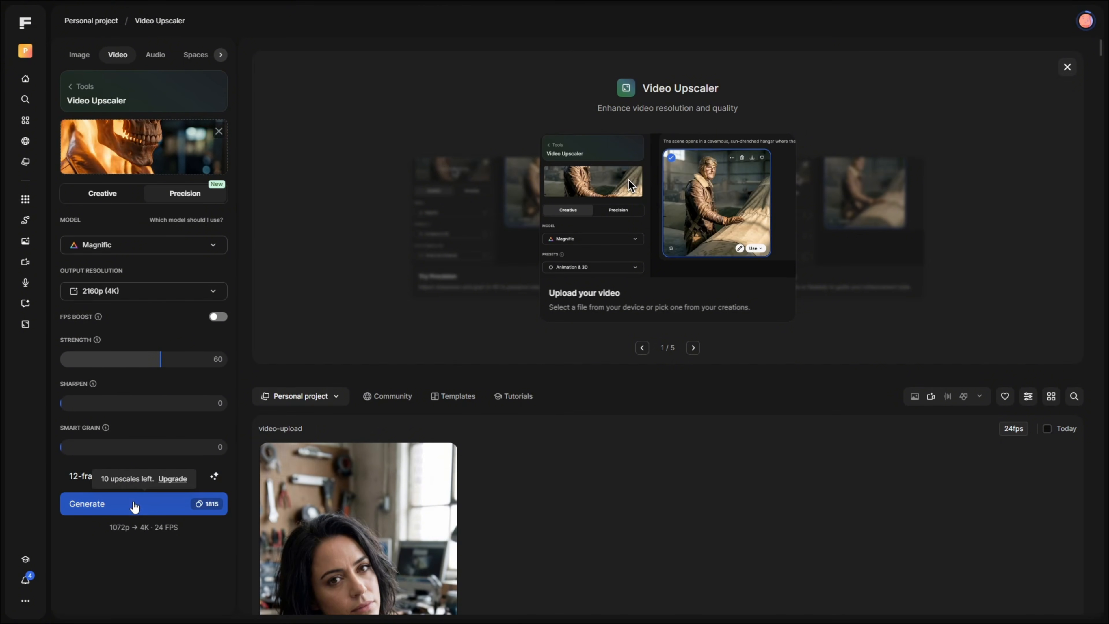
left_click(136, 505)
scroll(251, 447, "down", 4)
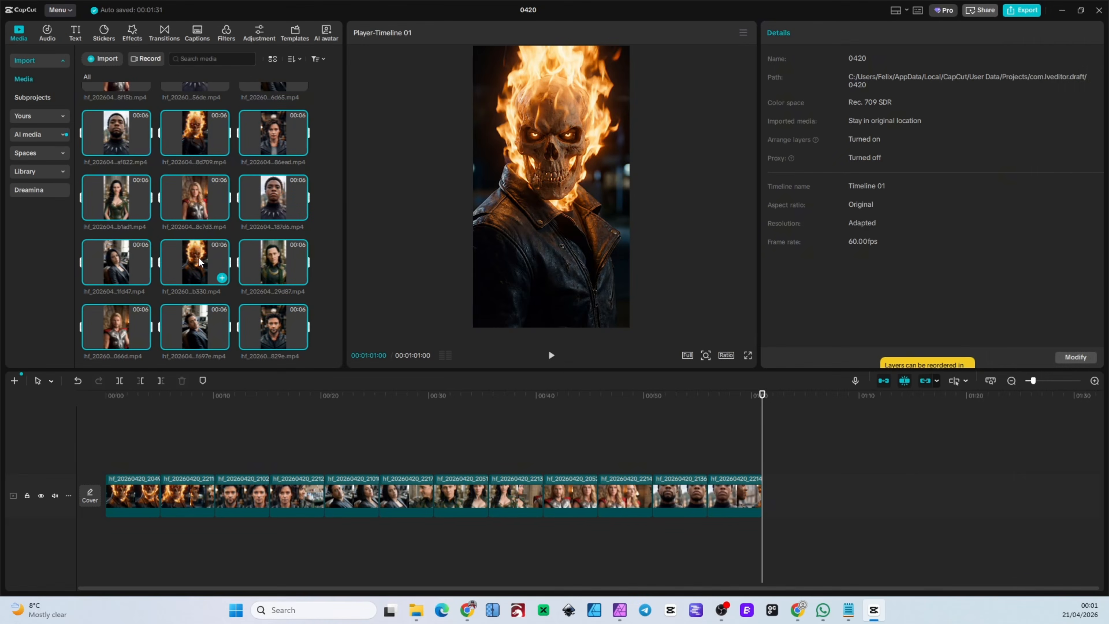
In CapCut, place the upscaled Wolverine and Tony Stark morph and transition clips on the track above their originals.
left_click(168, 452)
left_click_drag(273, 327, 220, 455)
left_click(257, 447)
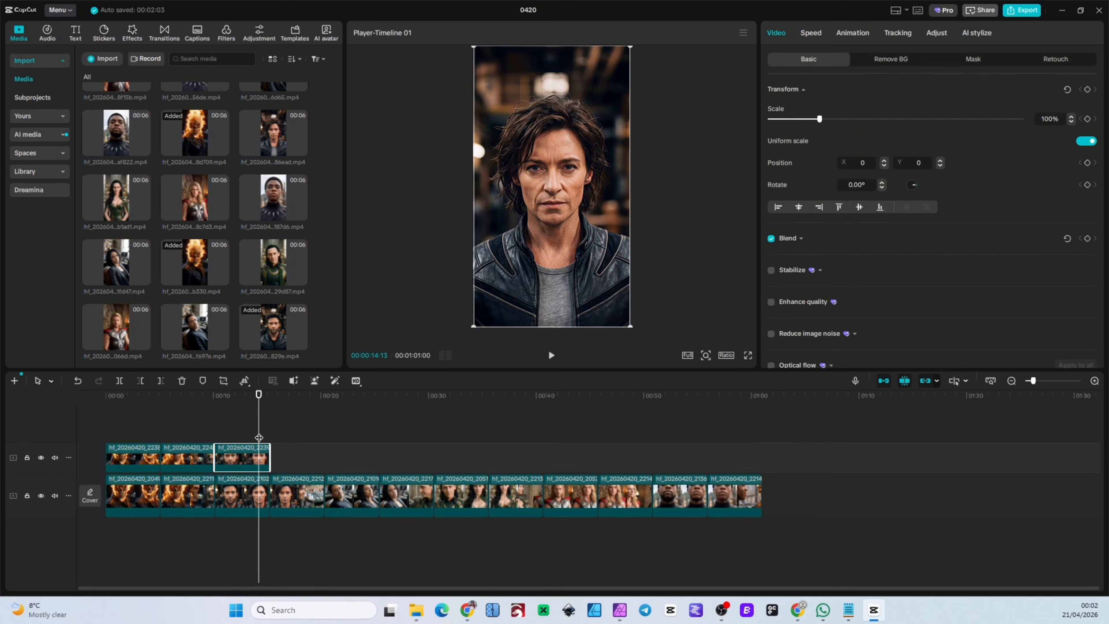
left_click_drag(273, 133, 275, 455)
left_click_drag(195, 327, 330, 455)
left_click_drag(116, 263, 385, 460)
Add the upscaled Loki, Thor and Black Panther clips and their gender-swapped counterparts in order on the upper track.
left_click(428, 448)
left_click_drag(273, 262, 438, 455)
left_click_drag(117, 198, 491, 455)
left_click(537, 448)
left_click_drag(116, 327, 547, 457)
left_click_drag(195, 198, 607, 464)
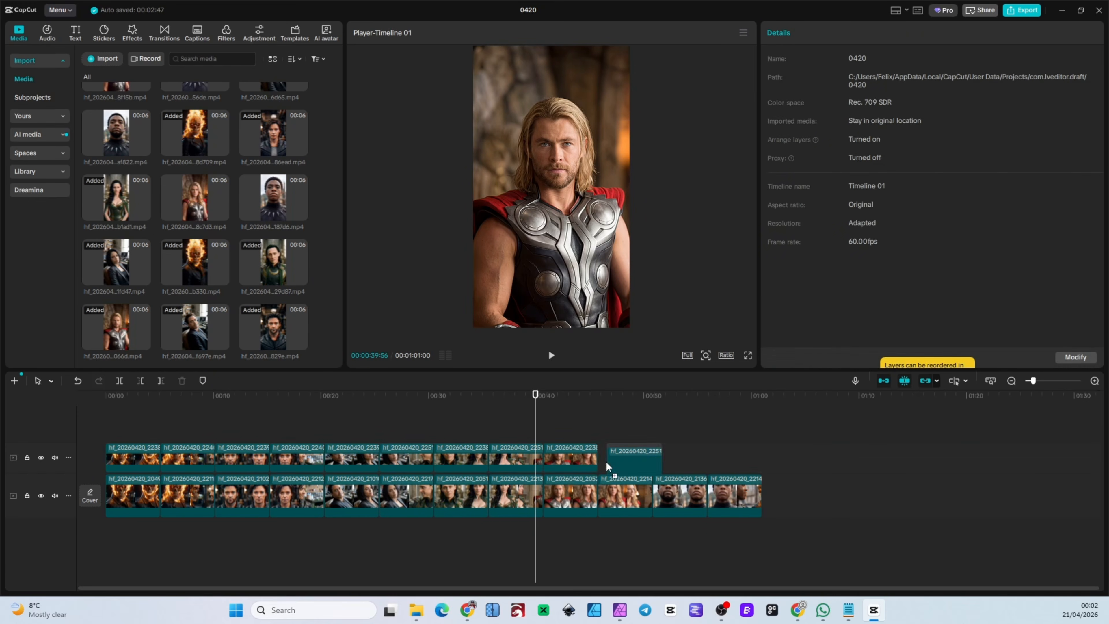
scroll(174, 252, "up", 1)
left_click_drag(116, 184, 657, 459)
left_click_drag(273, 250, 714, 466)
Delete the original clips from the main track and put the upscaled clips in their place.
scroll(480, 500, "down", 2)
left_click(480, 500)
left_click_drag(480, 463, 118, 437)
key("Delete")
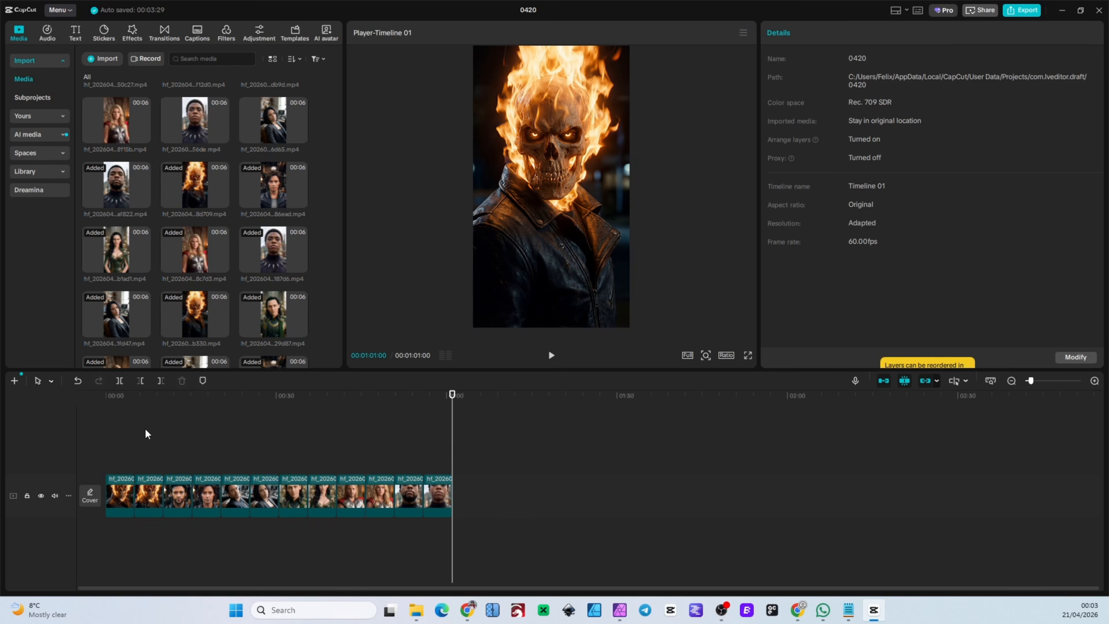
Select all twelve timeline clips and set their duration to 4 s each.
left_click_drag(527, 509, 119, 458)
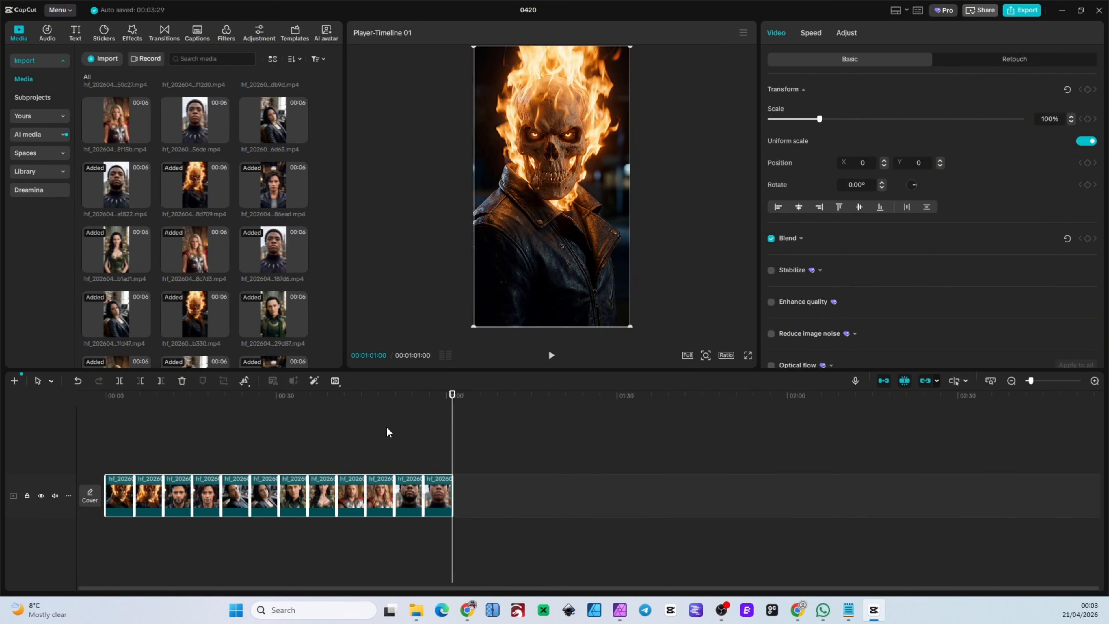
left_click(808, 36)
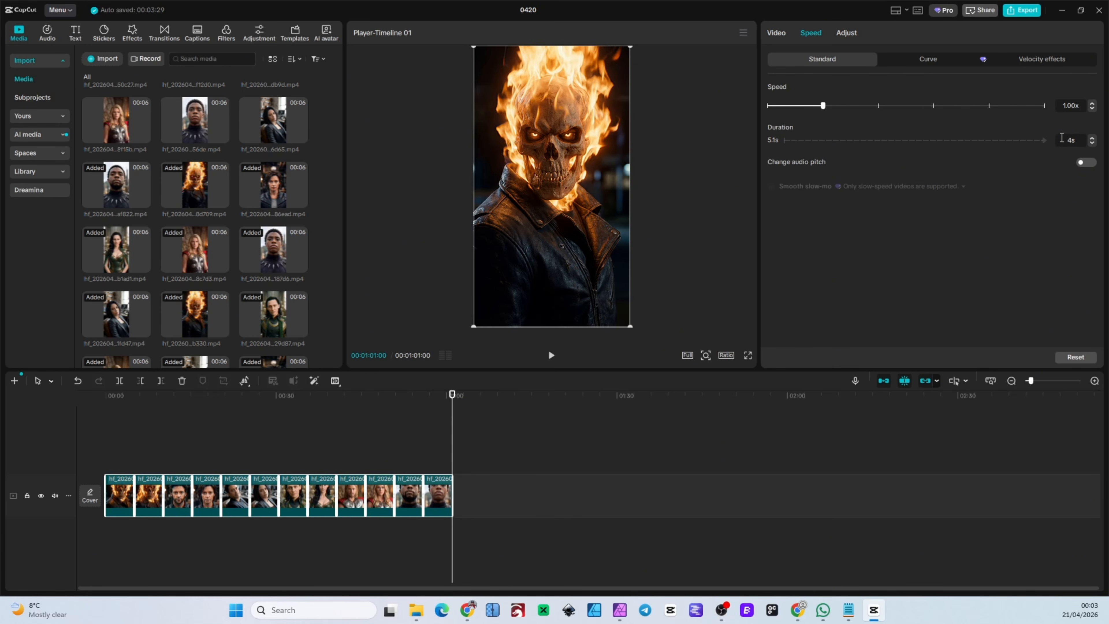
key("Return")
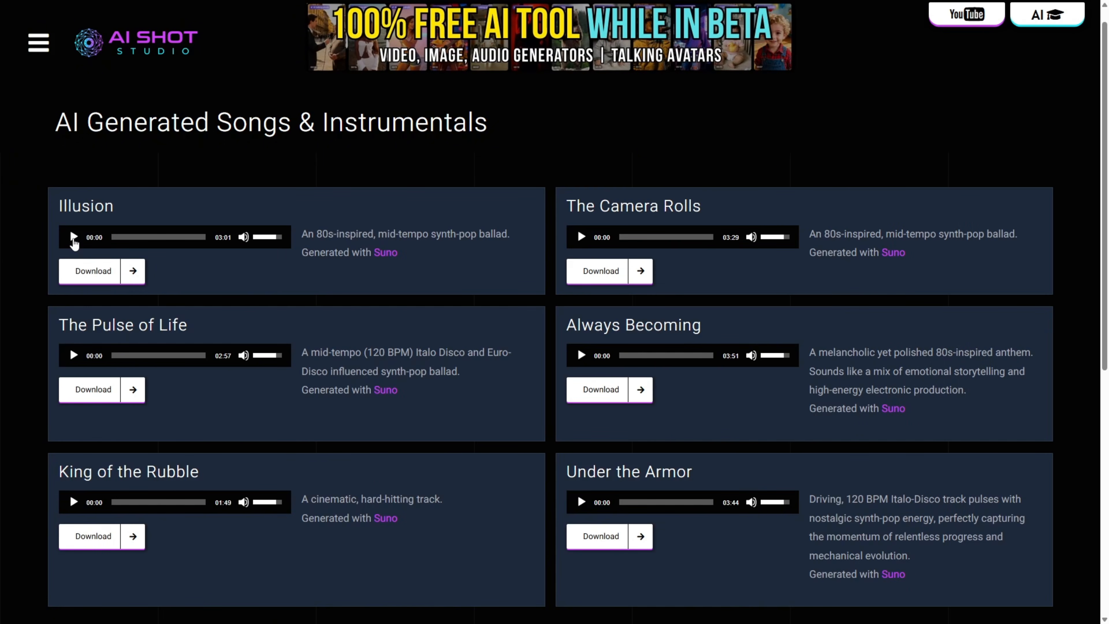
On the AI Generated Songs & Instrumentals page, preview Illusion and The Camera Rolls, and download The Camera Rolls.
left_click(73, 238)
left_click(73, 238)
left_click(579, 237)
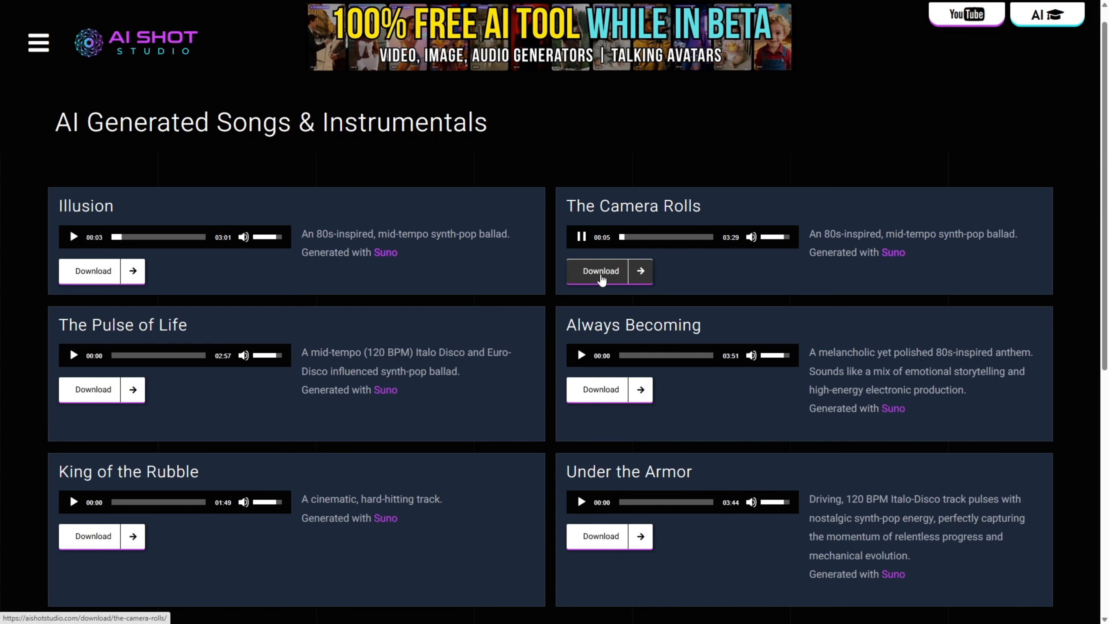
left_click(600, 277)
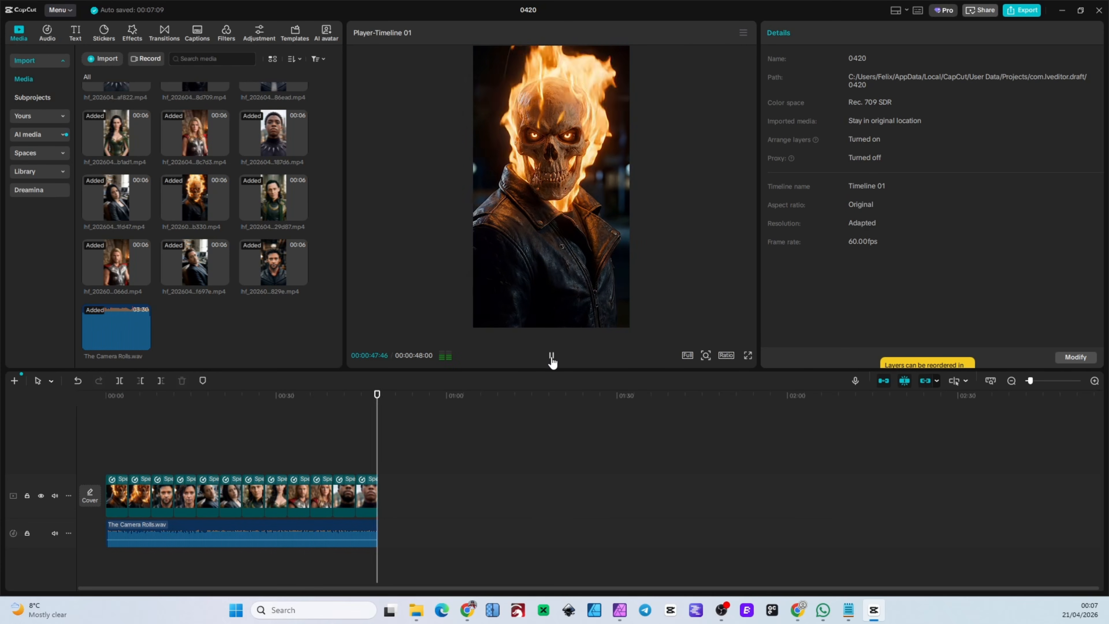
In CapCut, preview the timeline with The Camera Rolls.wav and fit the audio clip's end to the end of the video clips.
left_click(551, 354)
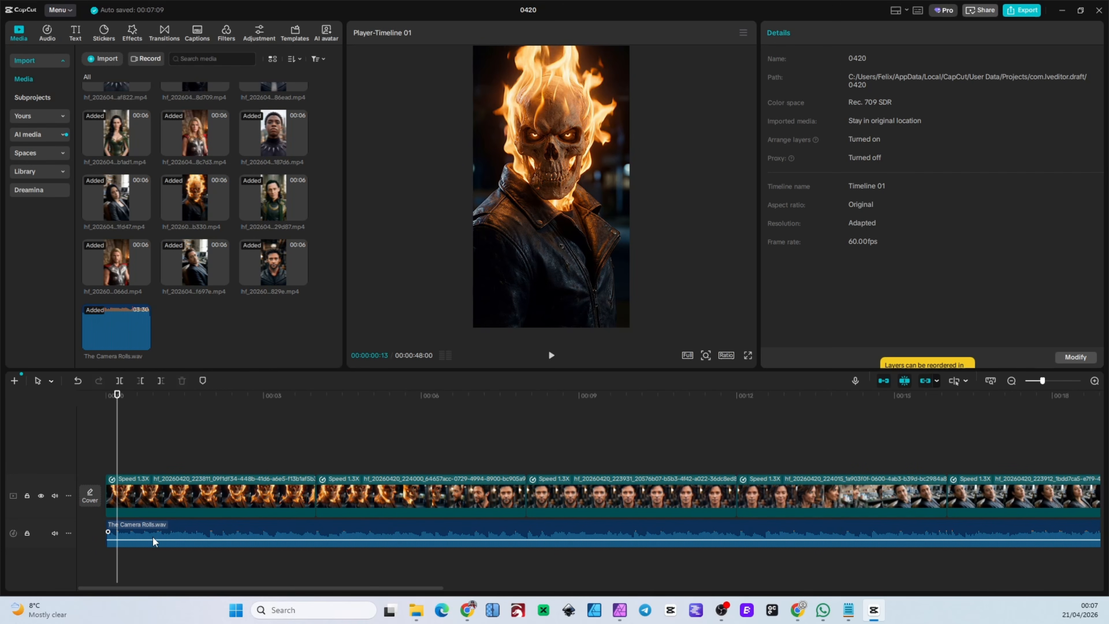
left_click(153, 540)
left_click_drag(427, 588, 1045, 589)
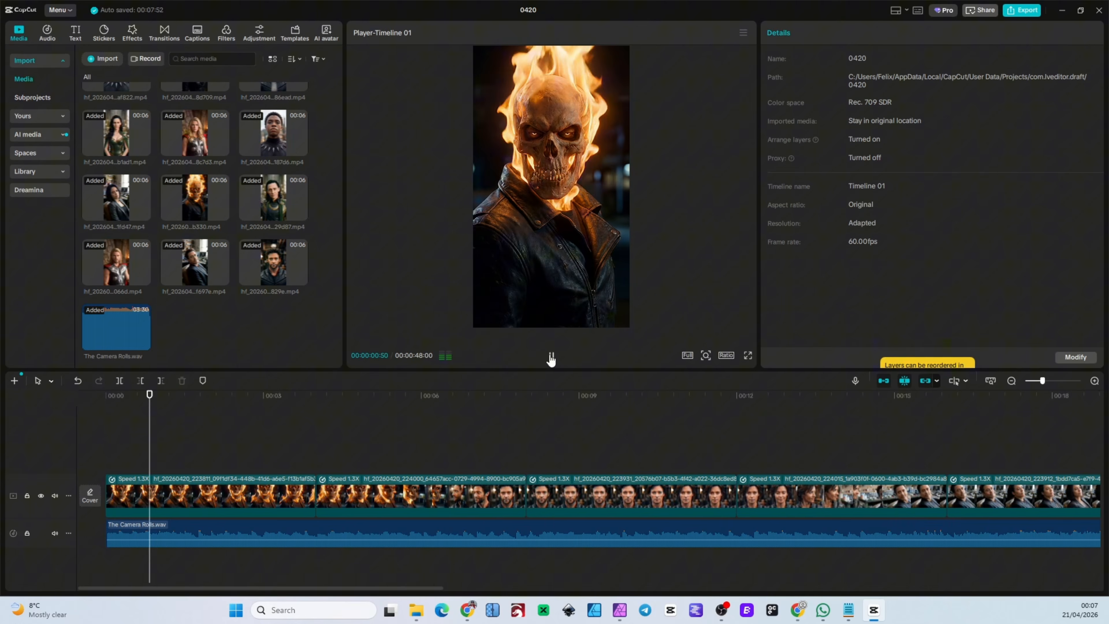
scroll(478, 441, "down", 3)
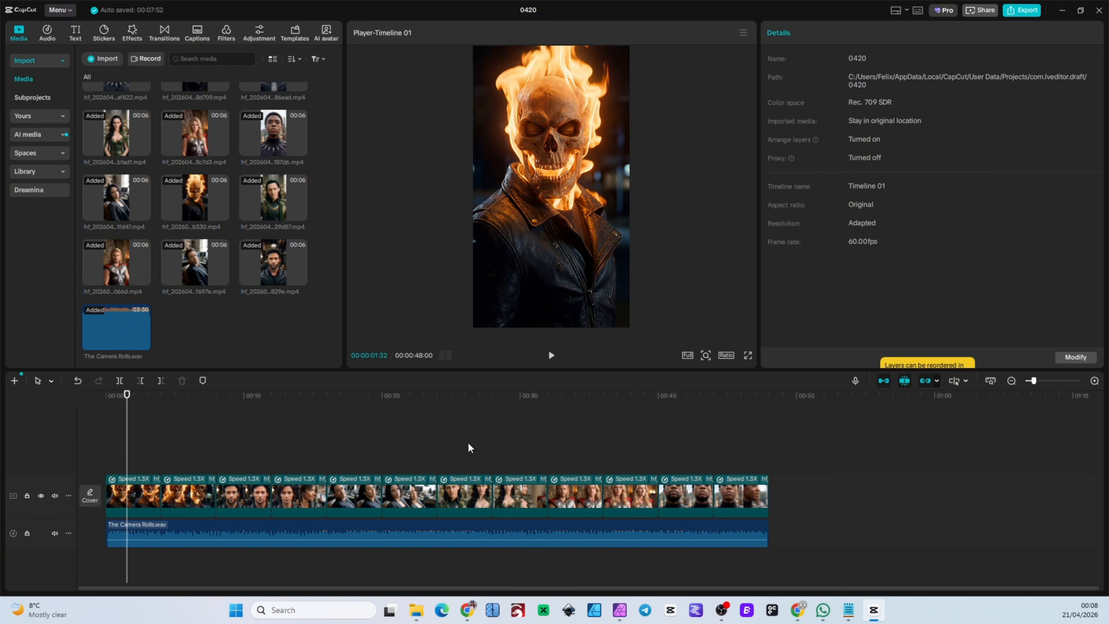
Overlay the actor text preset on each of the six characters from the saved presets and play the timeline from the start.
left_click_drag(125, 437, 104, 435)
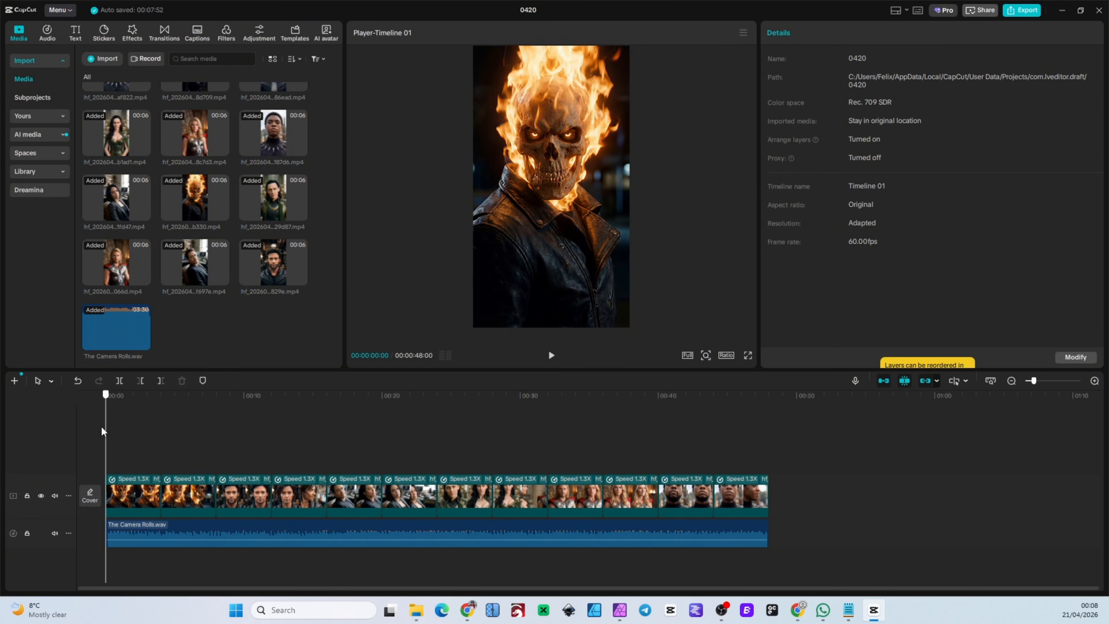
left_click(39, 116)
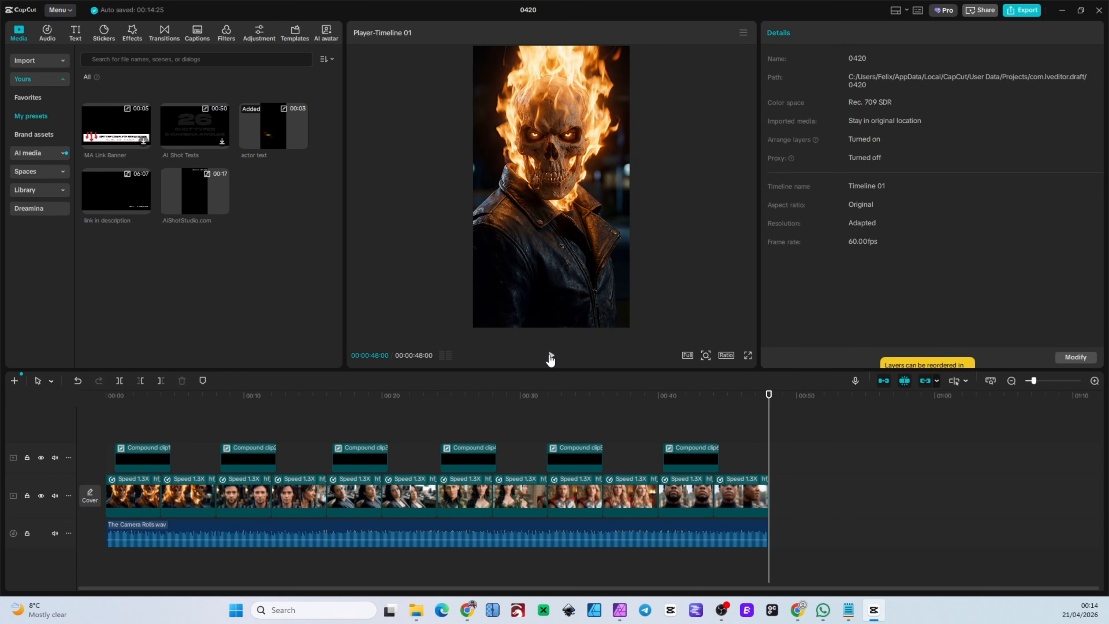
left_click(551, 356)
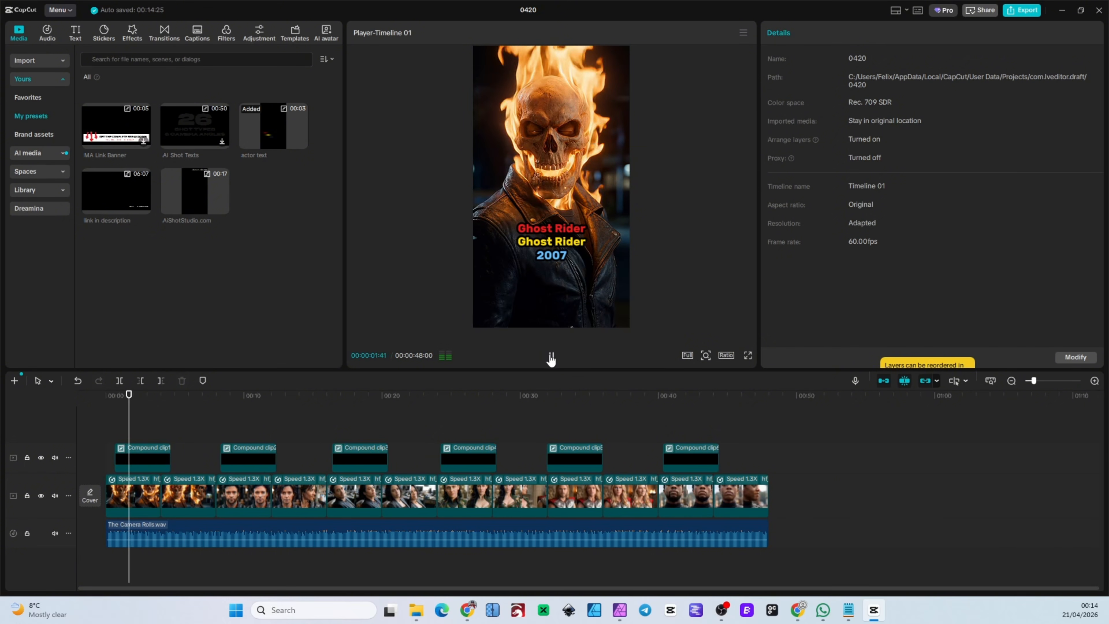